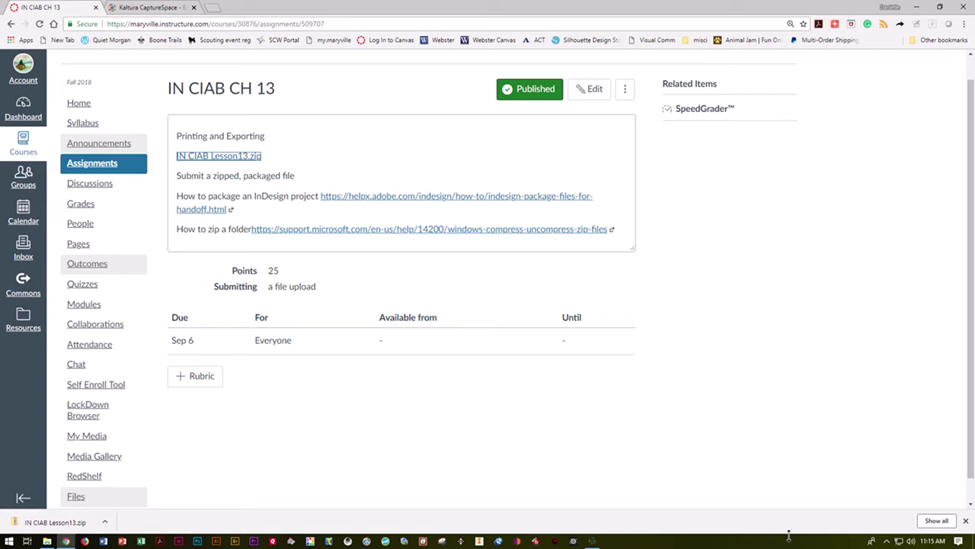
- Dismiss Chrome's finished download notice on the Canvas page
click(966, 520)
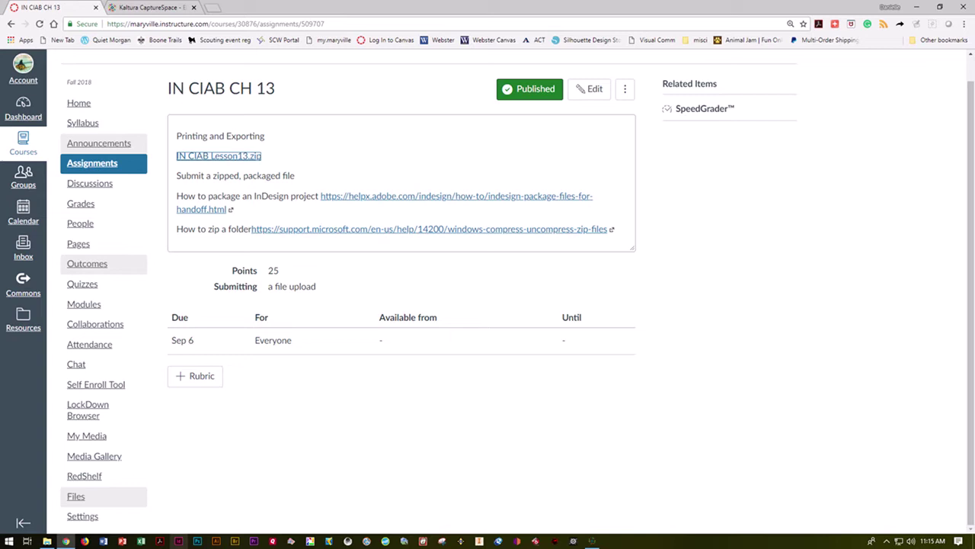
- Add a new folder named IN CIAB to the root of USB Drive (L:)
click(47, 541)
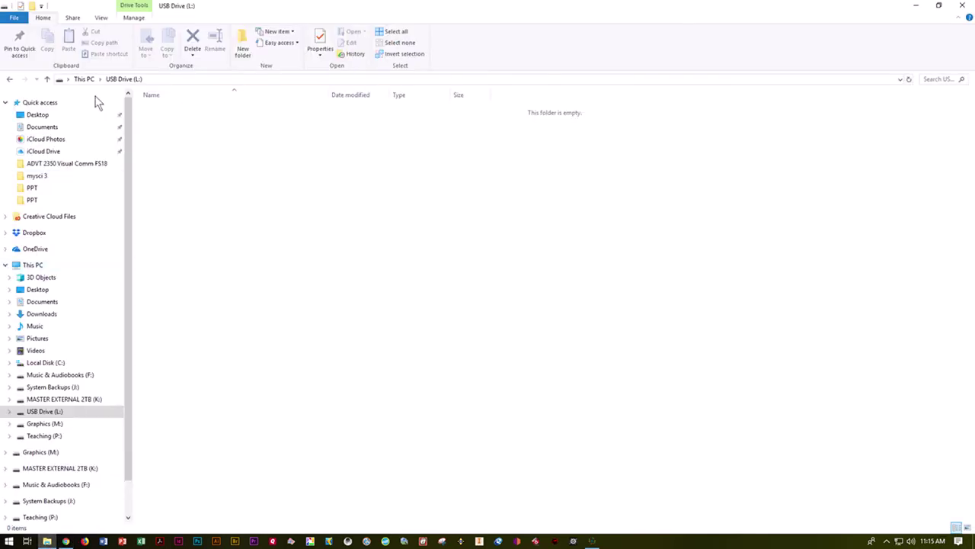
right_click(220, 211)
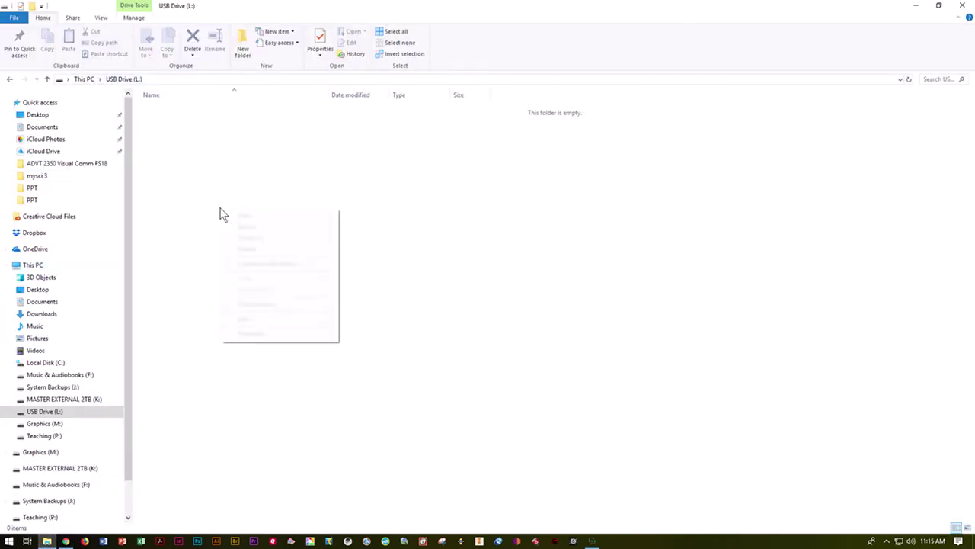
mouse_move(251, 316)
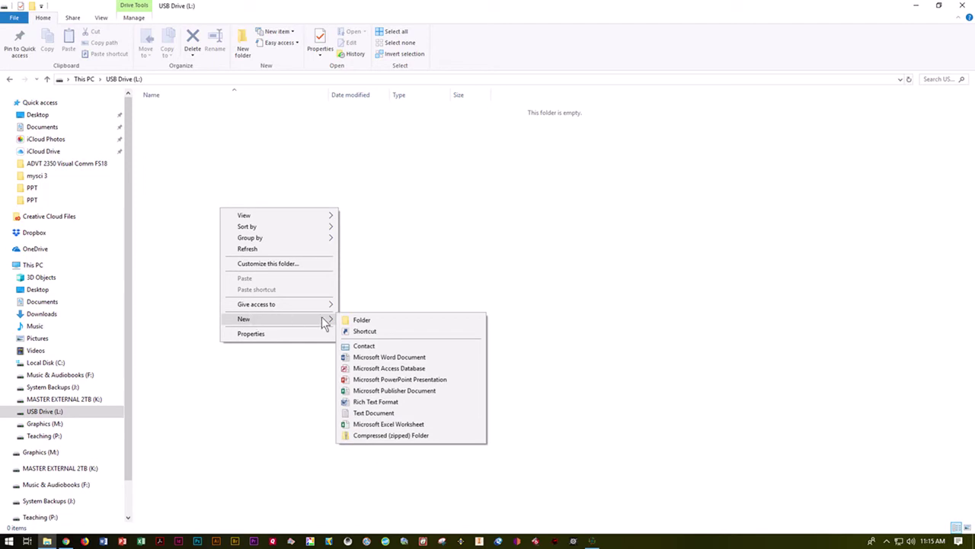
click(355, 320)
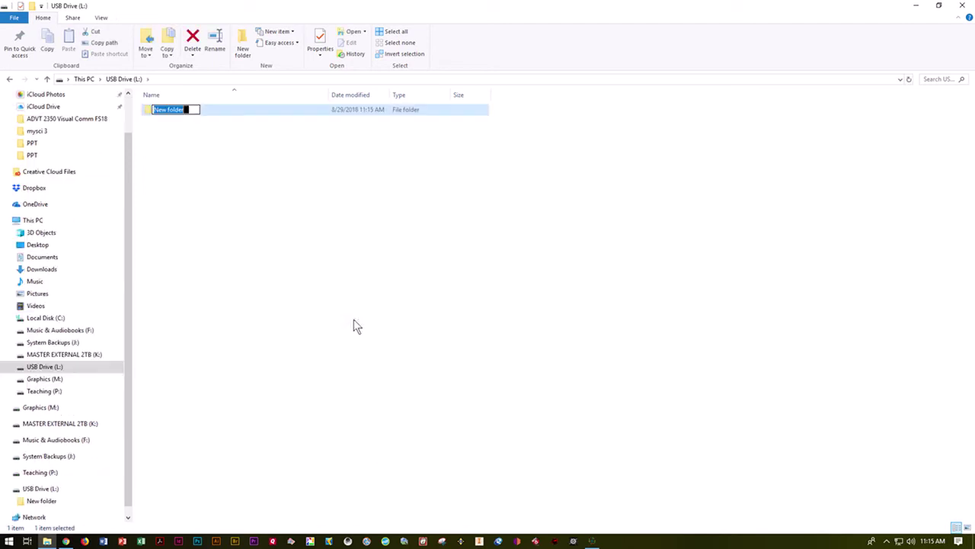
text(IN CLAS)
click(353, 319)
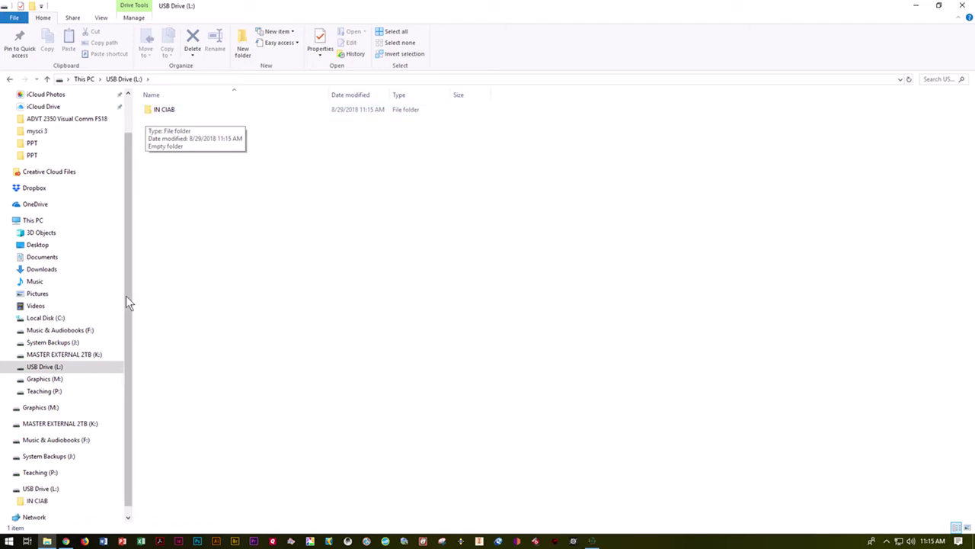
- Download IN CIAB Lesson13.zip from the Canvas assignment into the IN CIAB folder
click(67, 542)
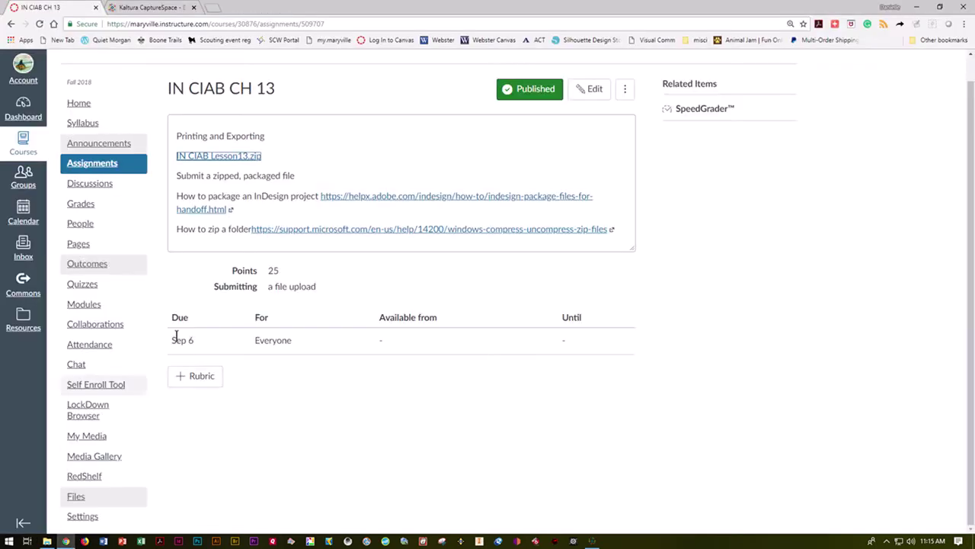
click(236, 156)
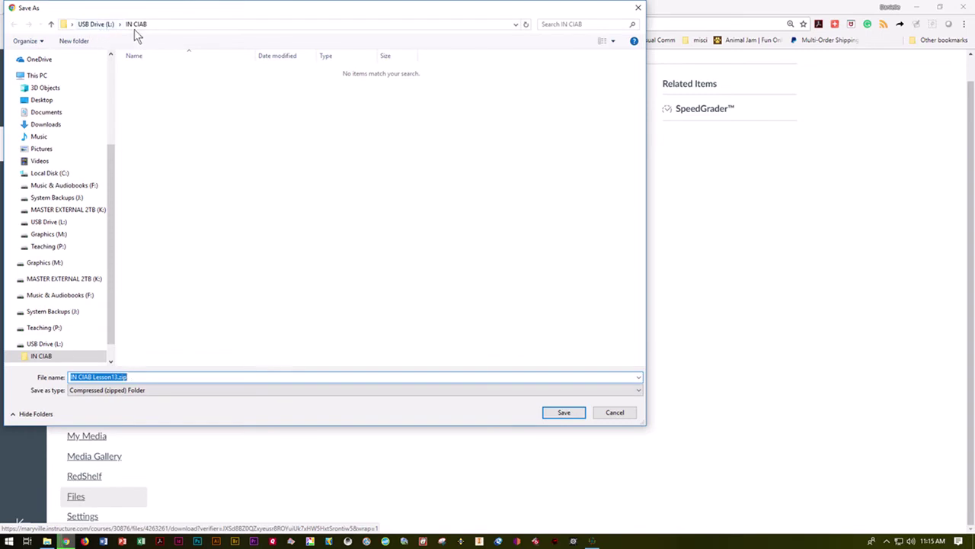
click(562, 413)
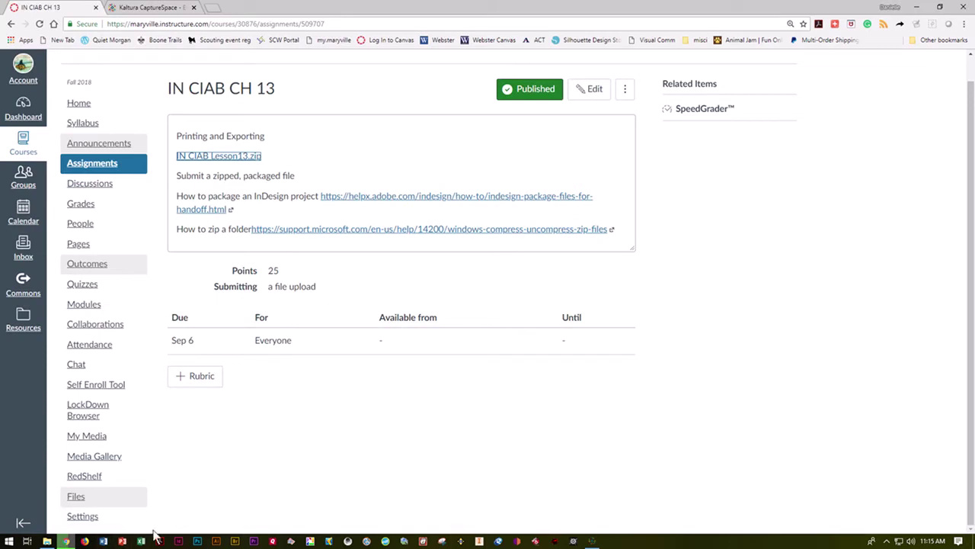
- Open the IN CIAB folder, select IN CIAB Lesson13.zip and show its Extract options
mouse_move(46, 541)
click(53, 501)
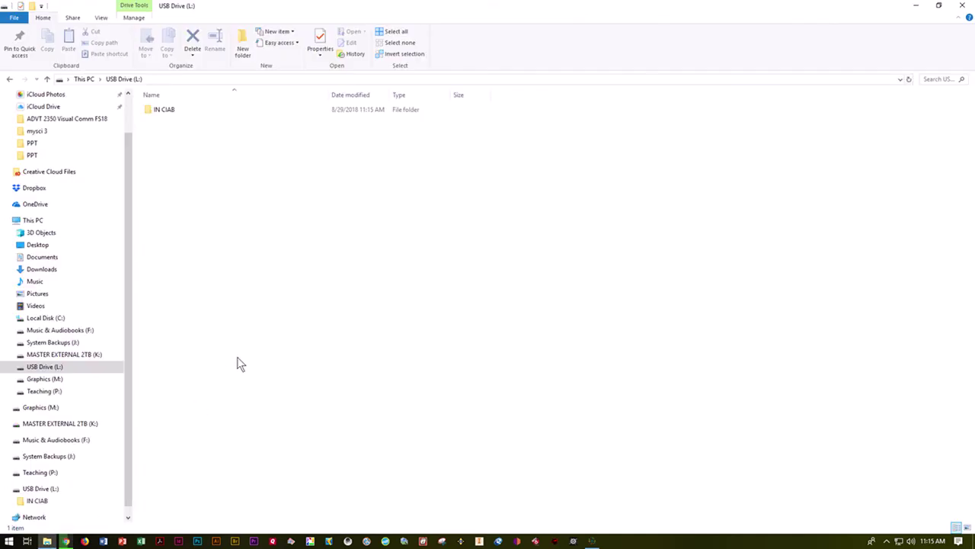
double_click(171, 114)
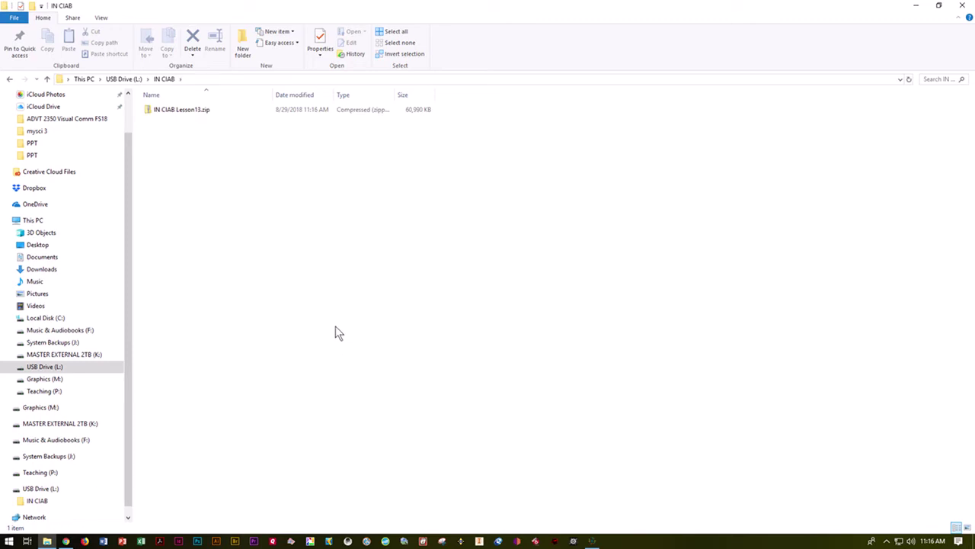
click(161, 109)
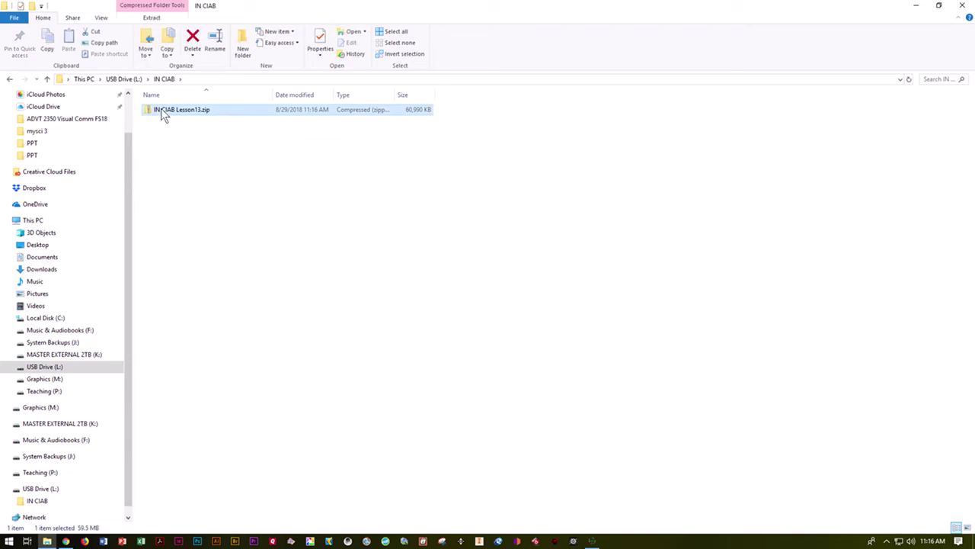
click(152, 18)
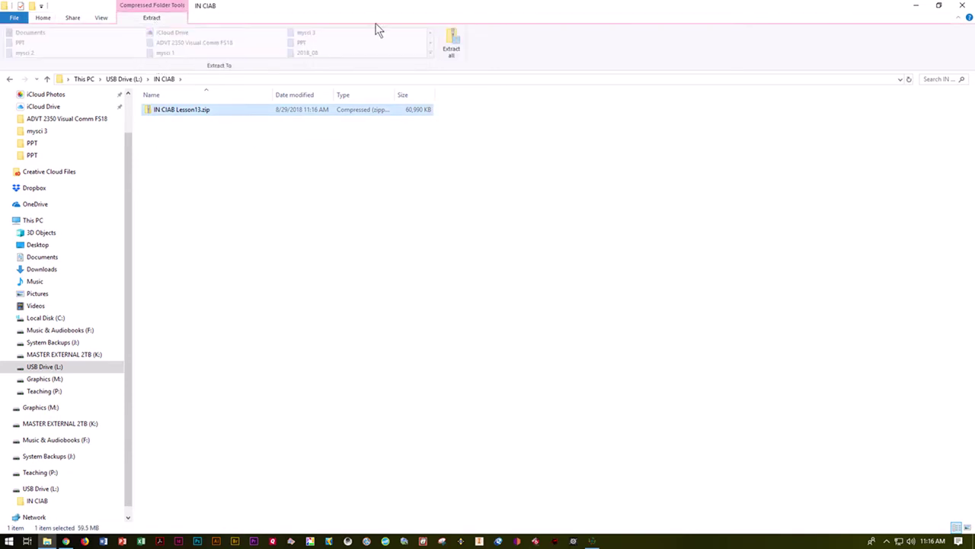
- Extract the zip to the suggested IN CIAB Lesson13 folder, launching then minimizing InDesign meanwhile
click(453, 41)
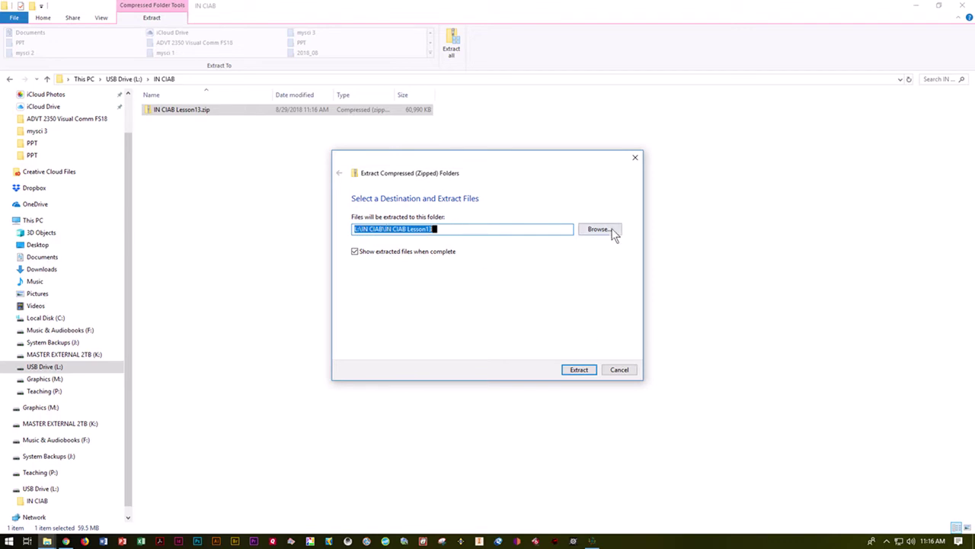
click(587, 369)
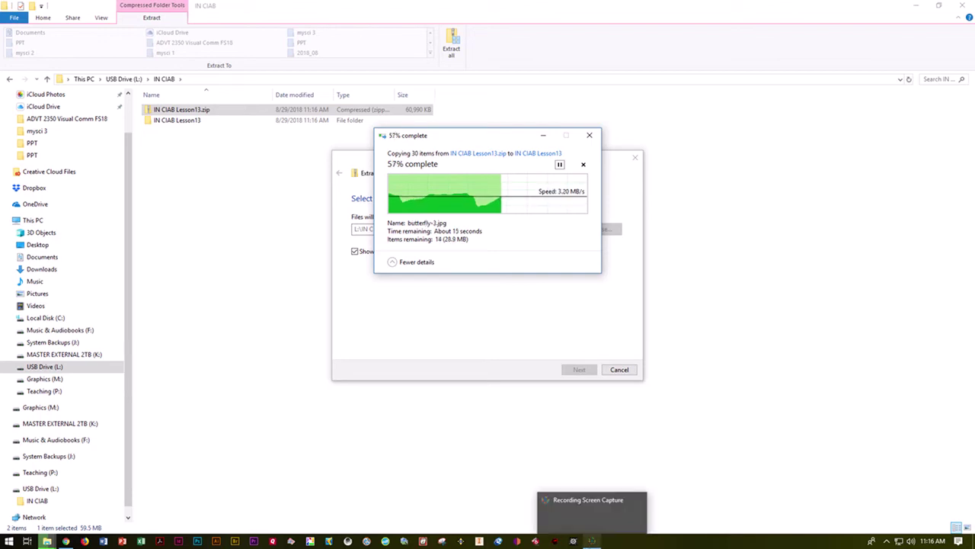
click(594, 541)
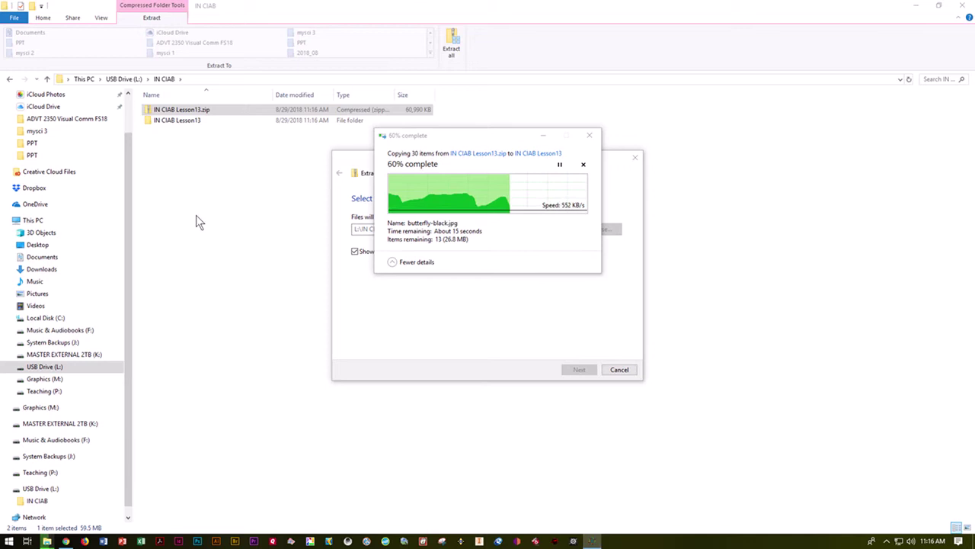
click(179, 541)
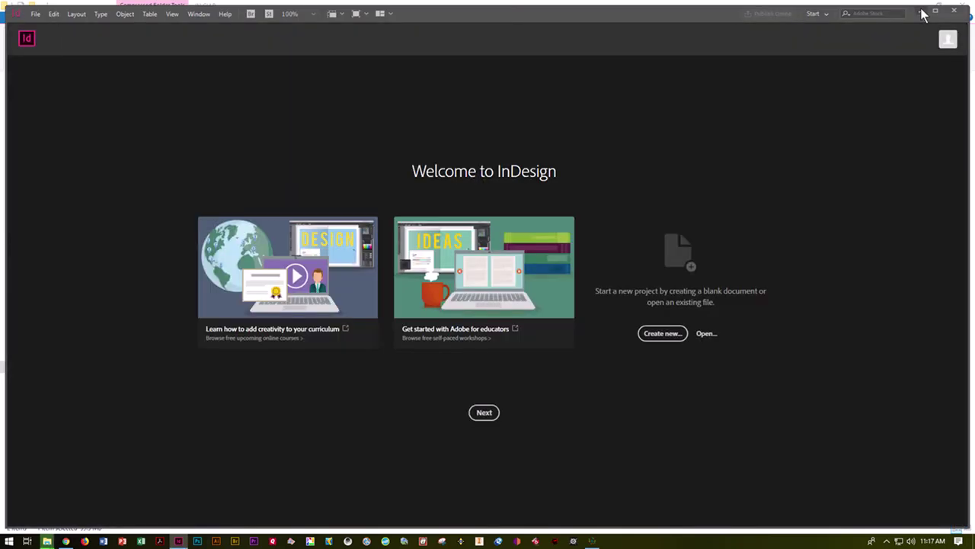
click(920, 11)
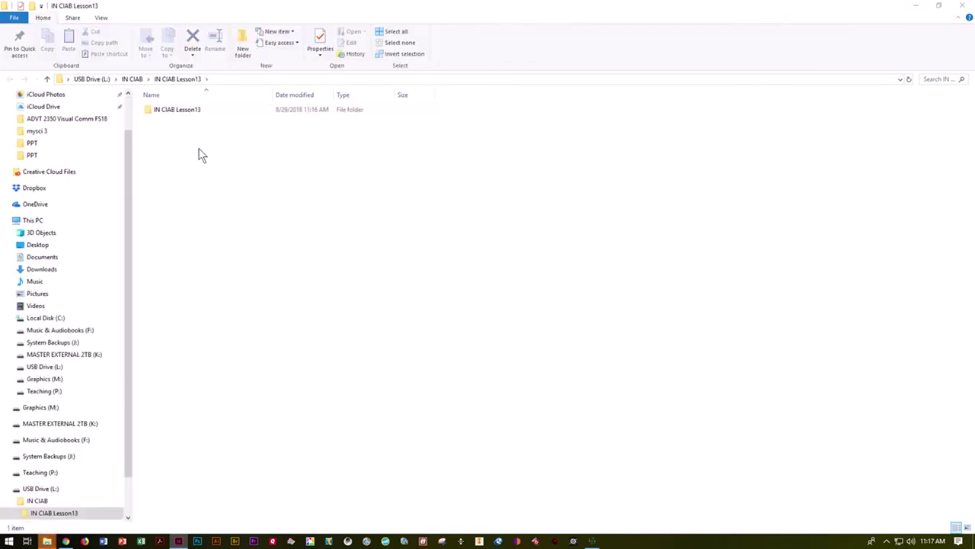
- Go into IN CIAB Lesson13, then its inner IN CIAB Lesson13 folder, and select 13_Start.indd
click(130, 79)
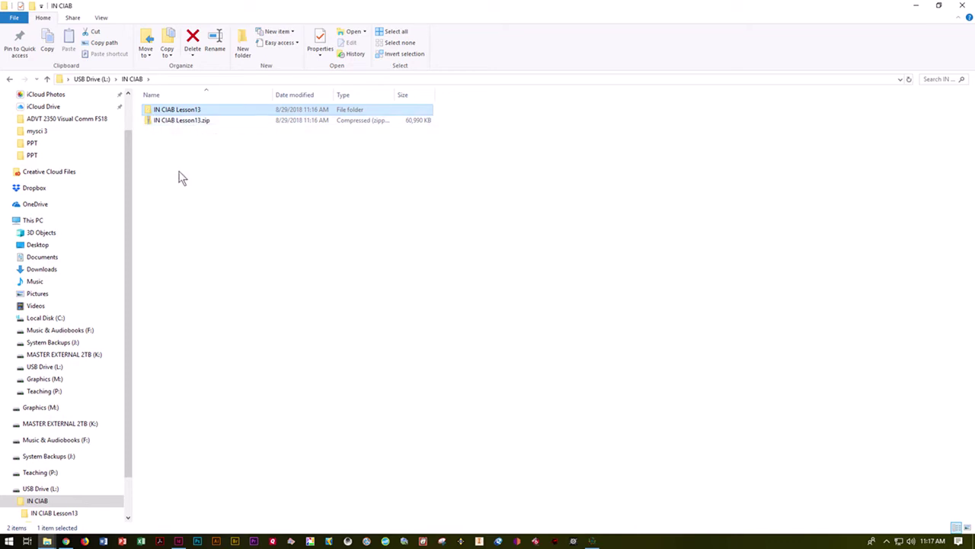
double_click(149, 114)
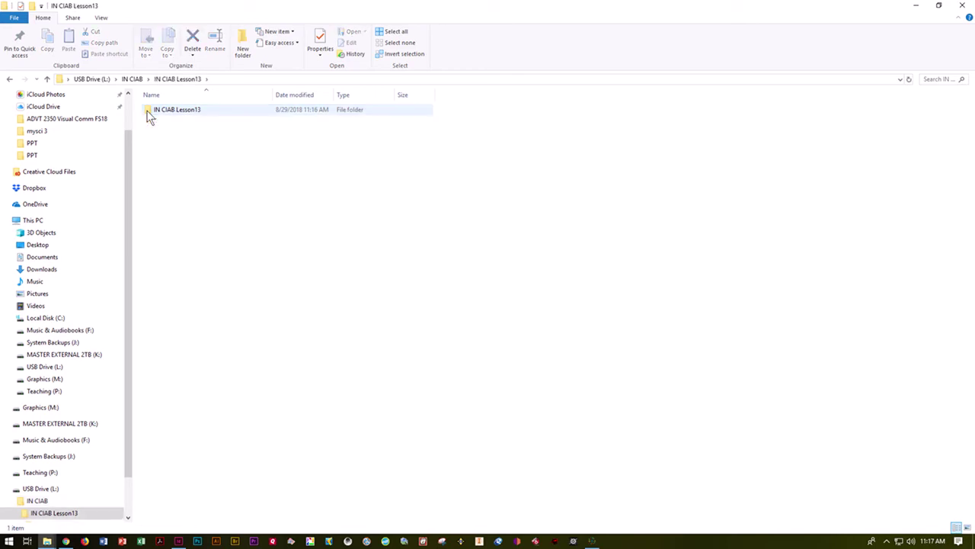
double_click(149, 111)
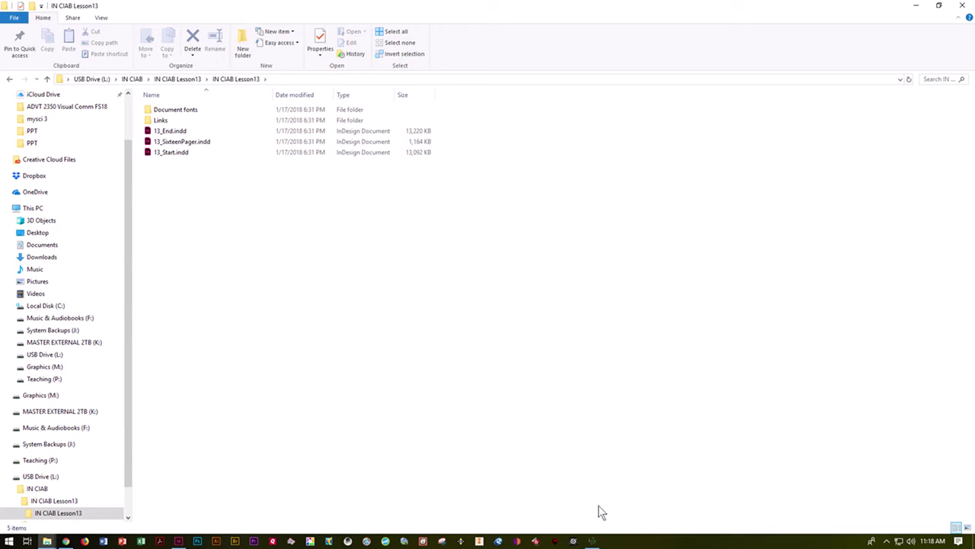
click(162, 157)
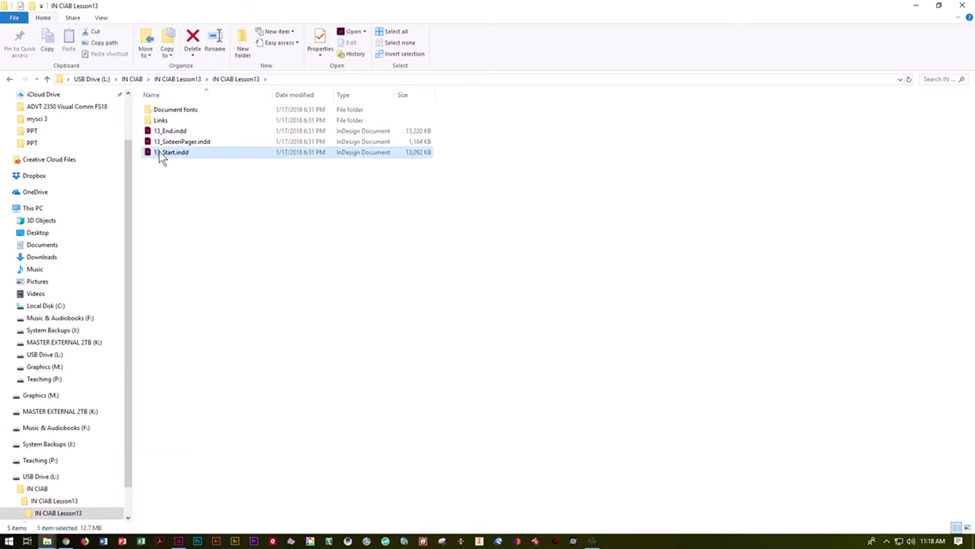
- Open 13_Start.indd in InDesign, leaving its 23 links un-updated
double_click(162, 157)
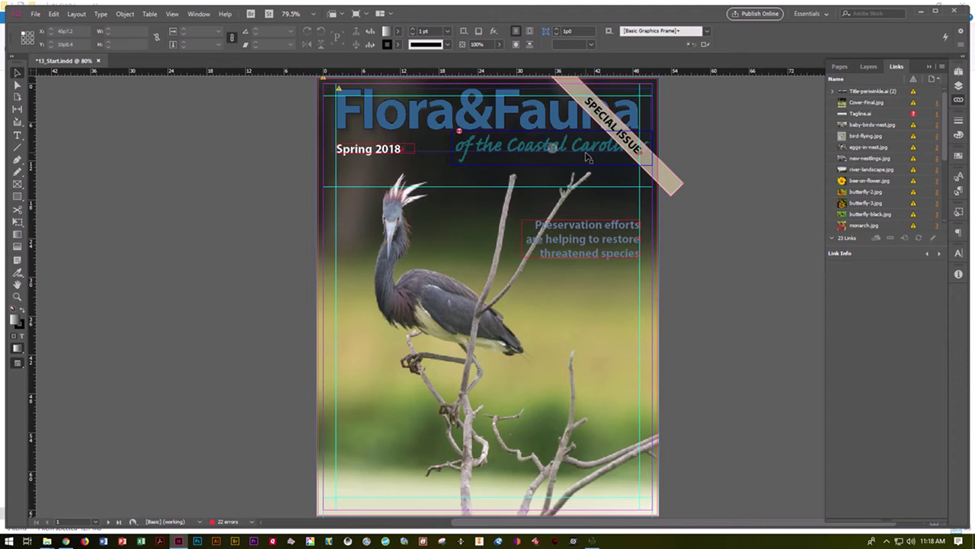
- Switch View > Display Performance to High Quality Display
click(196, 14)
mouse_move(173, 15)
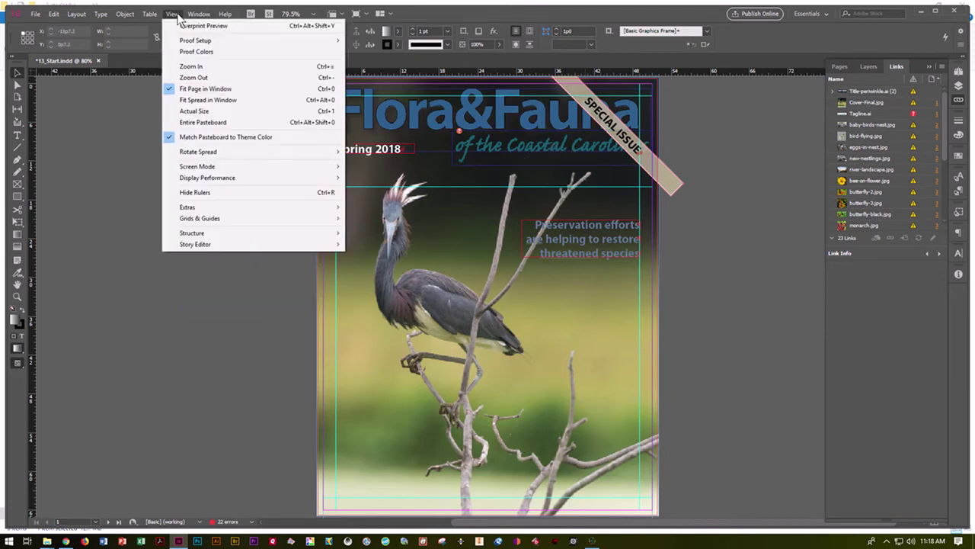
mouse_move(196, 178)
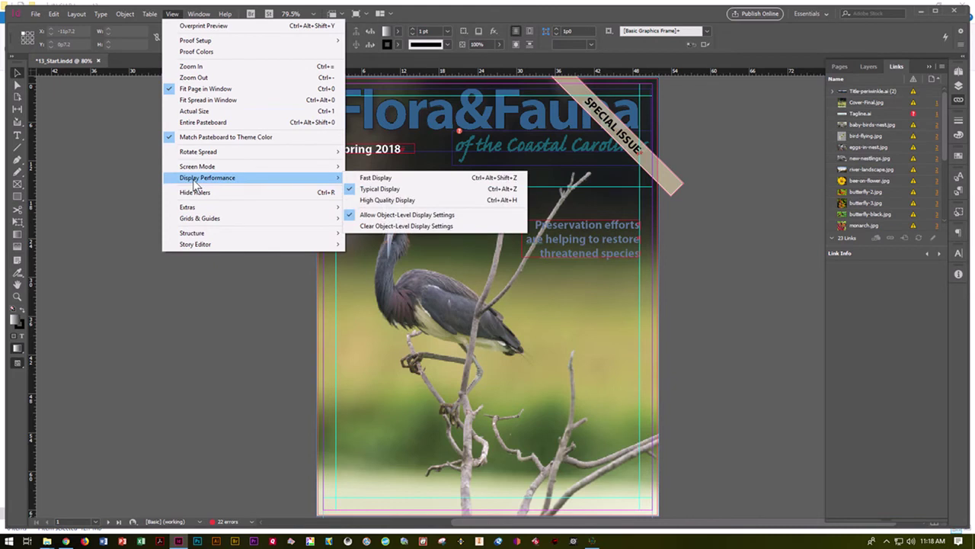
click(373, 201)
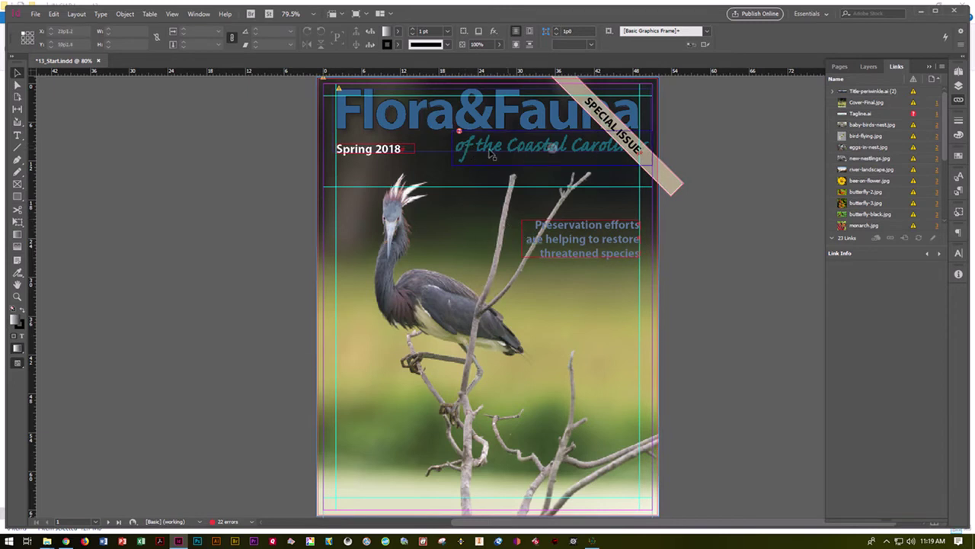
- Collapse the side panels, show the Links panel, and open Locate for the missing Tagline.ai
mouse_move(458, 132)
click(928, 67)
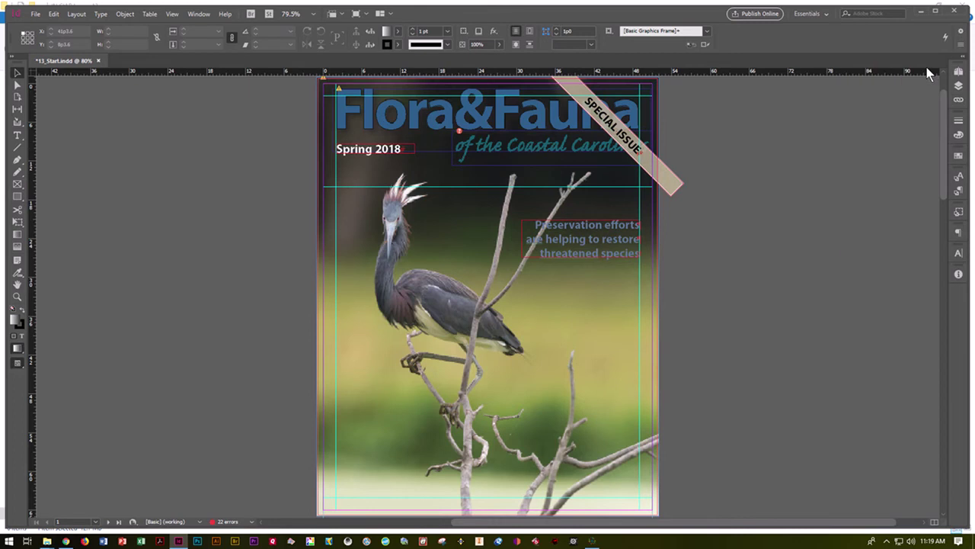
click(959, 101)
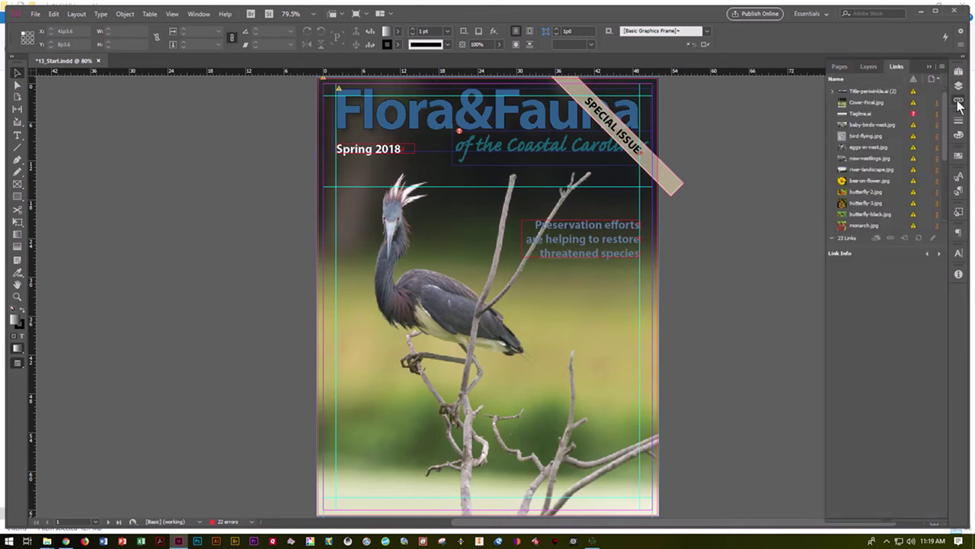
click(198, 14)
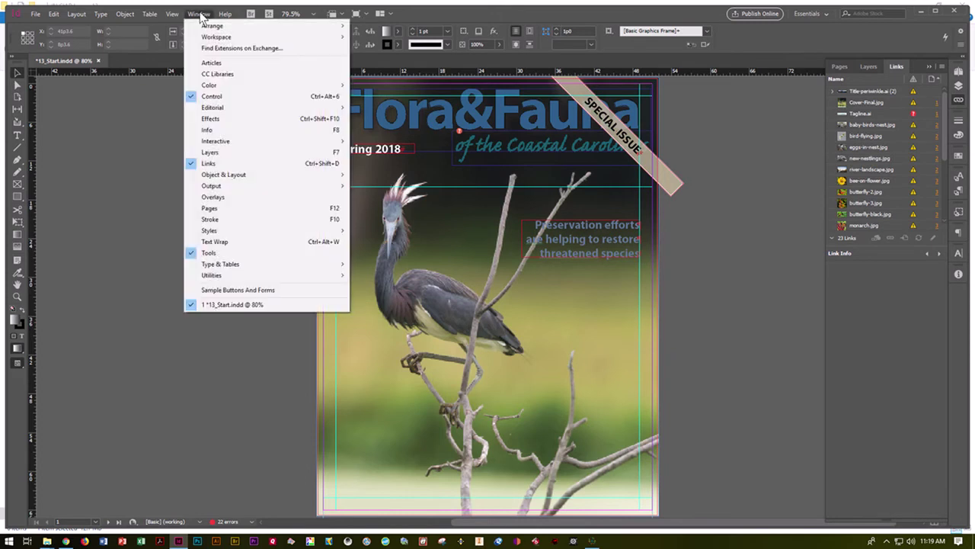
click(148, 198)
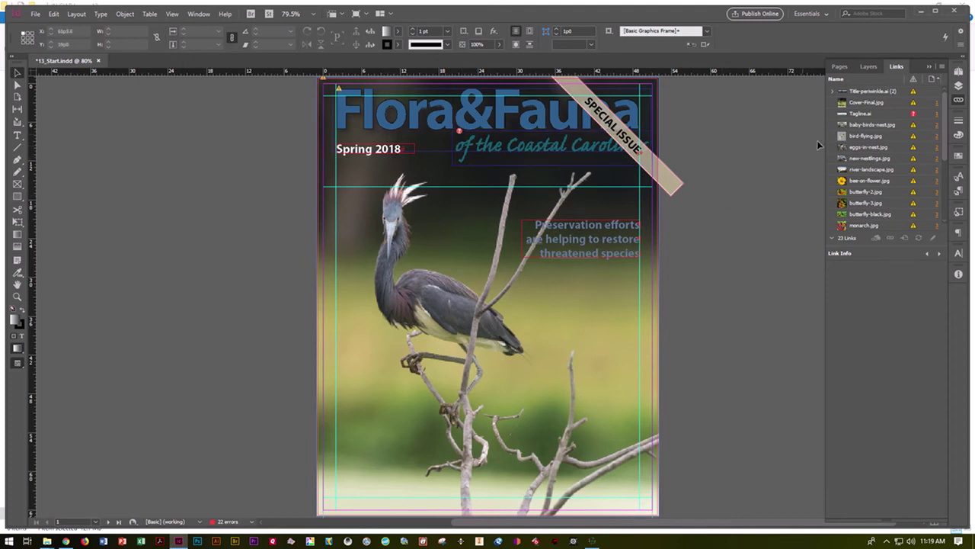
click(459, 131)
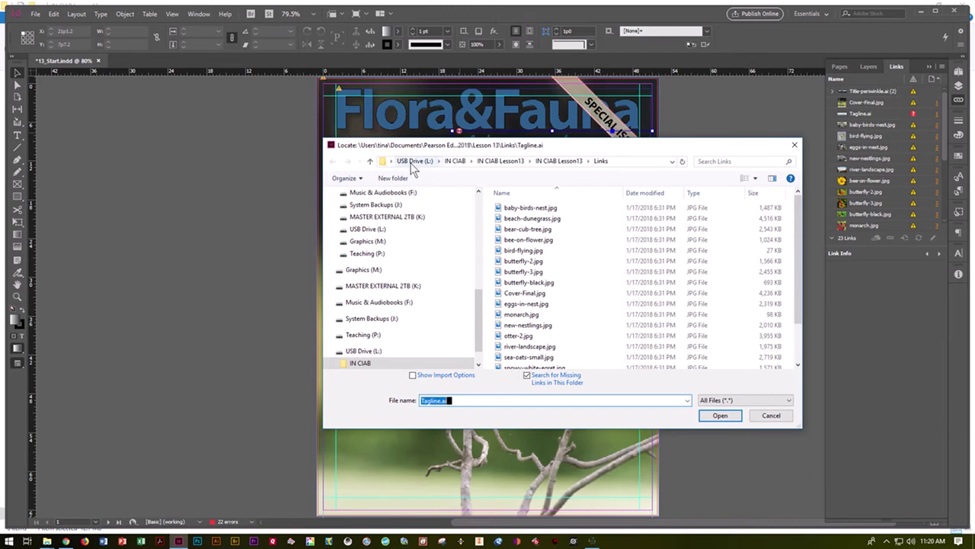
- Relink the missing Tagline.ai to Tagline-periwinkle.ai in the IN CIAB Lesson13 Links folder
click(488, 163)
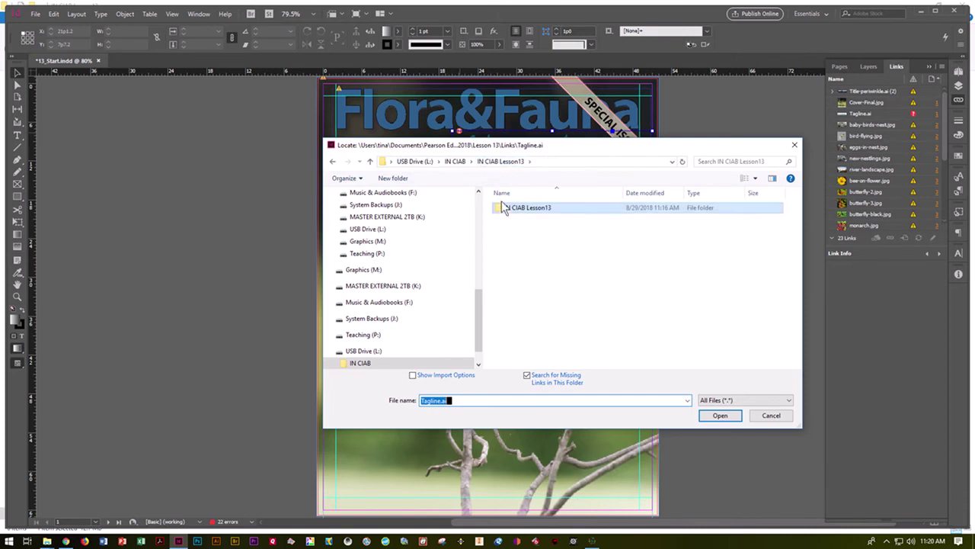
double_click(515, 205)
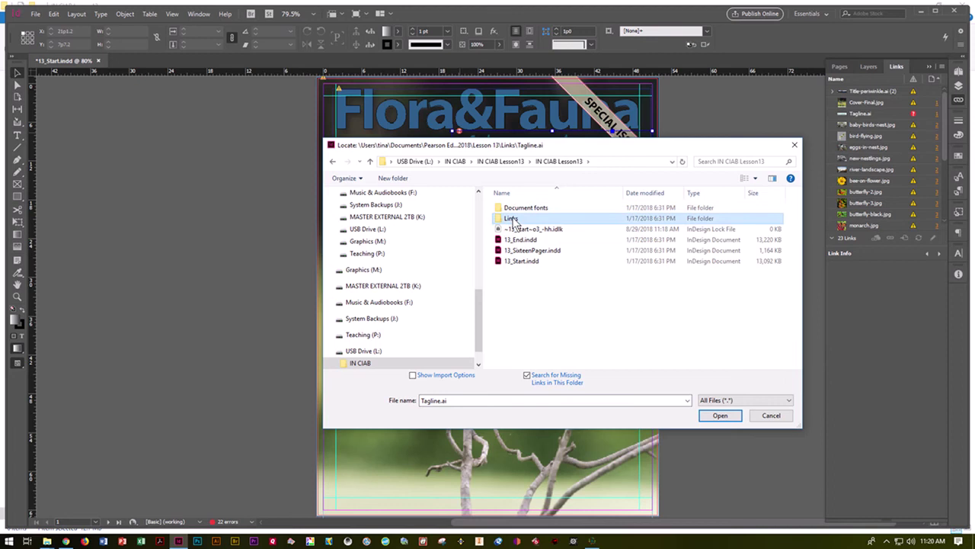
double_click(512, 220)
scroll(585, 215, down, 2)
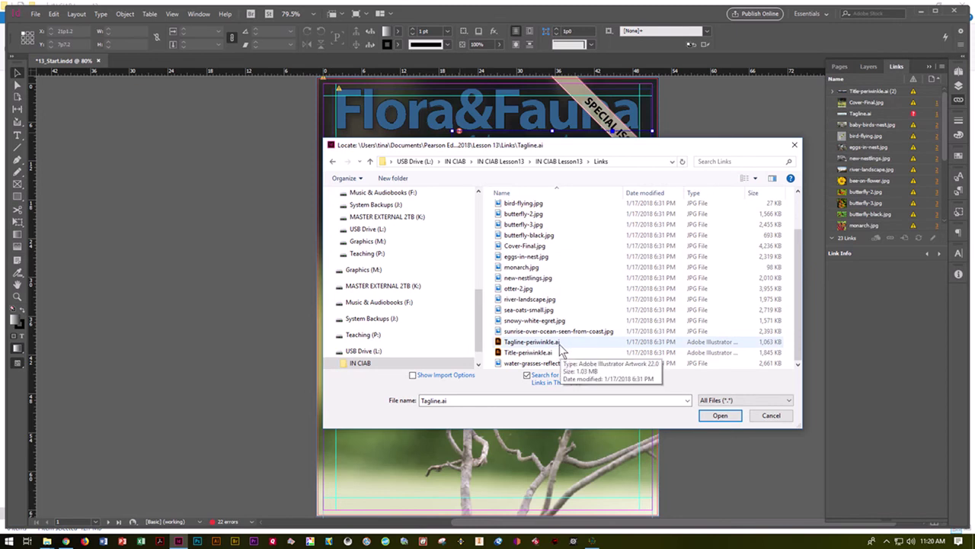
click(560, 343)
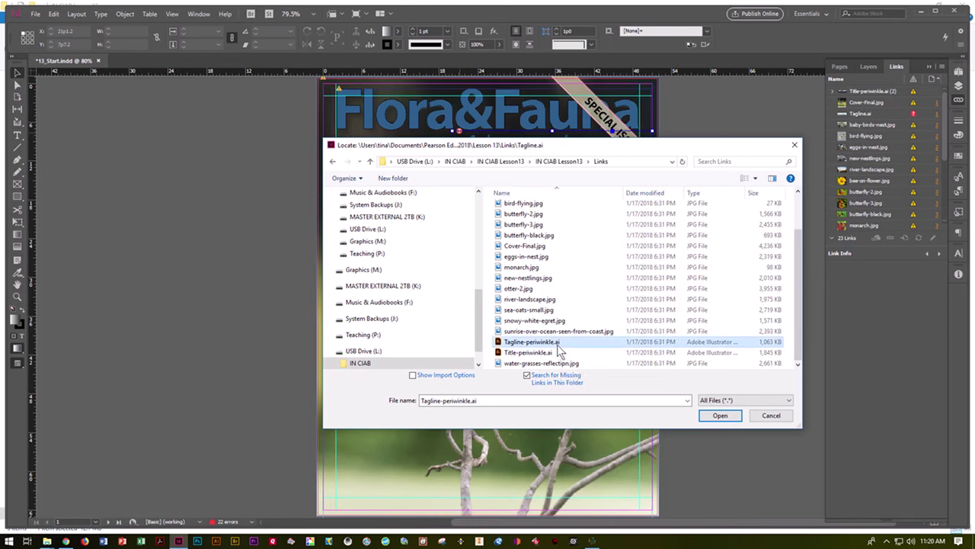
click(718, 416)
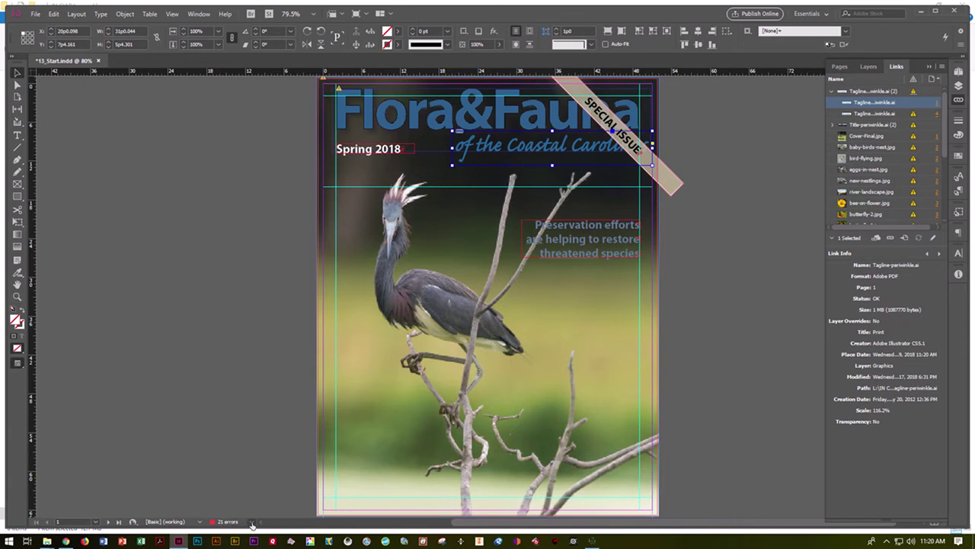
- Open the Preflight panel and expand LINKS > Modified link to list the 21 modified-link errors
click(251, 522)
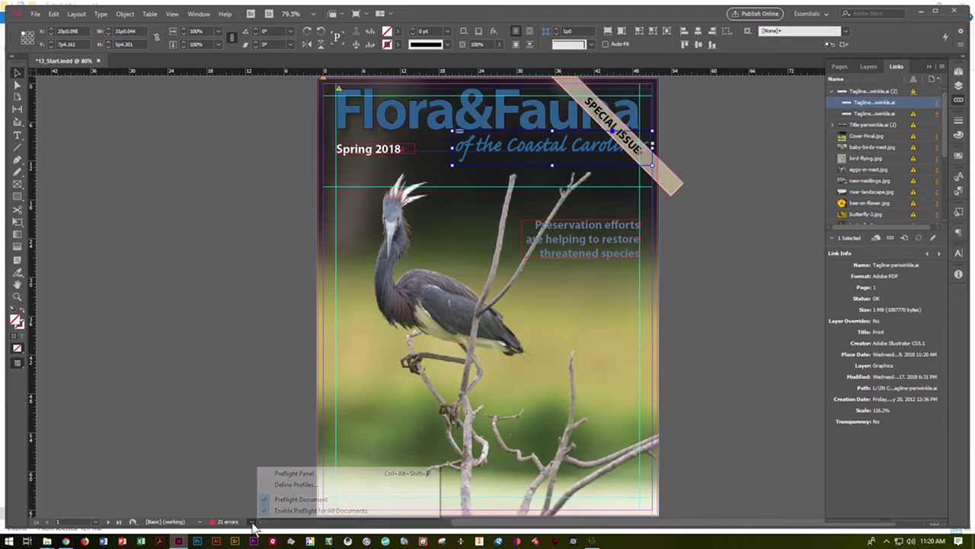
click(278, 474)
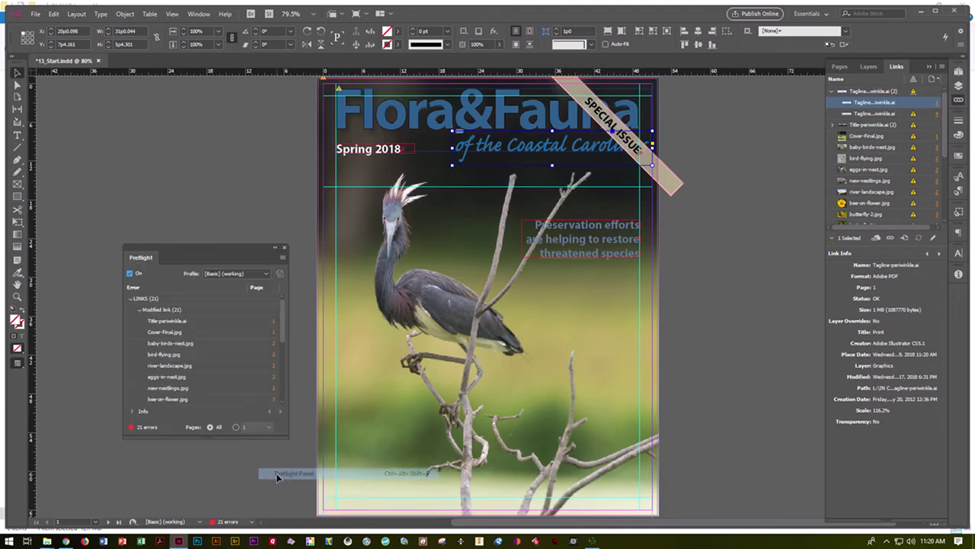
click(133, 298)
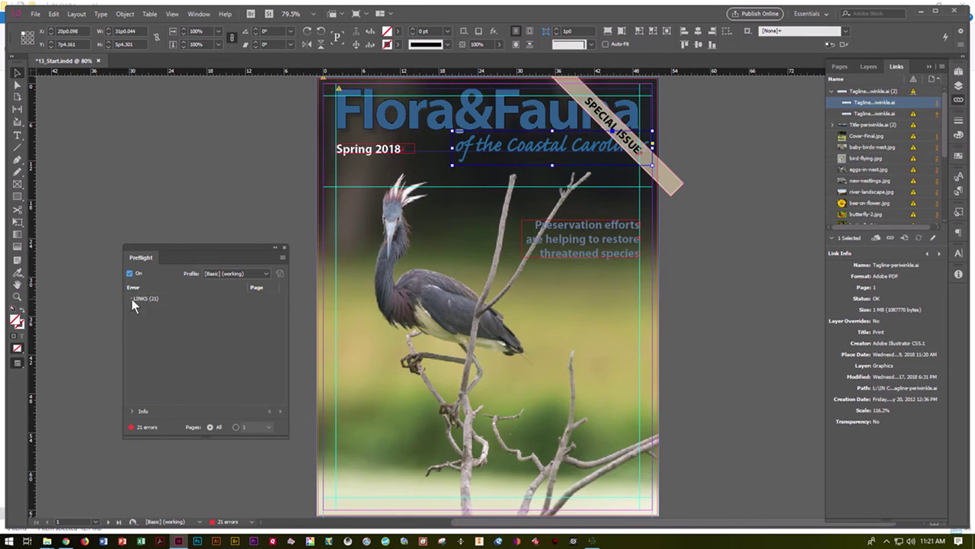
click(134, 299)
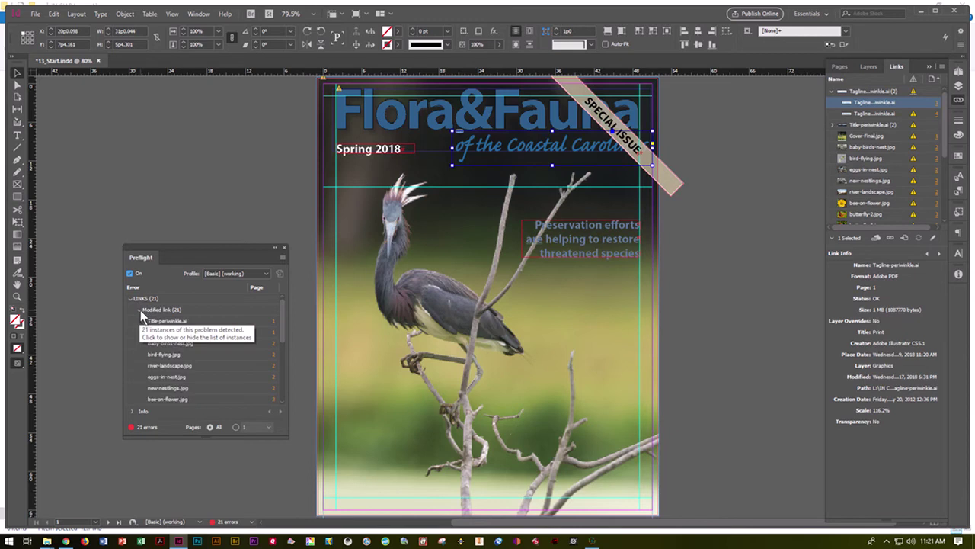
click(141, 310)
click(140, 311)
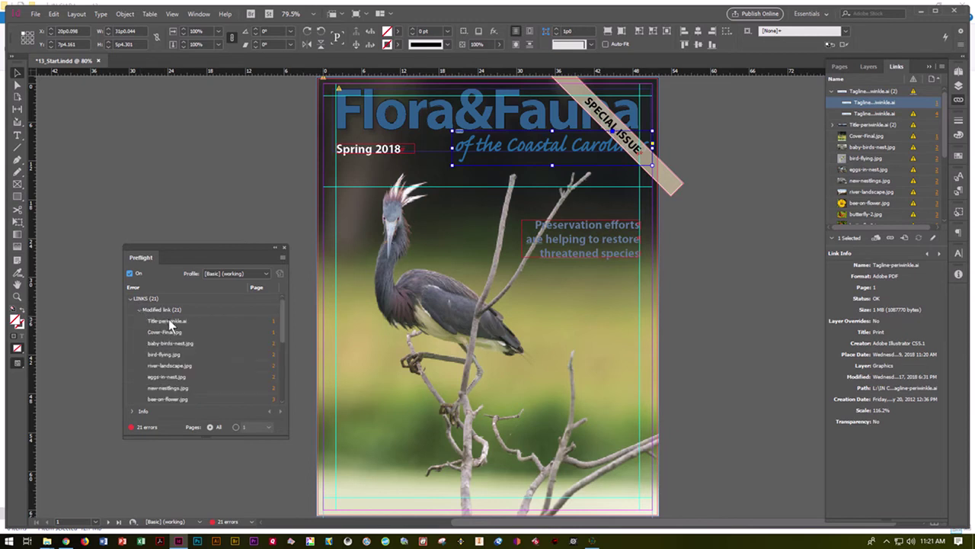
click(171, 365)
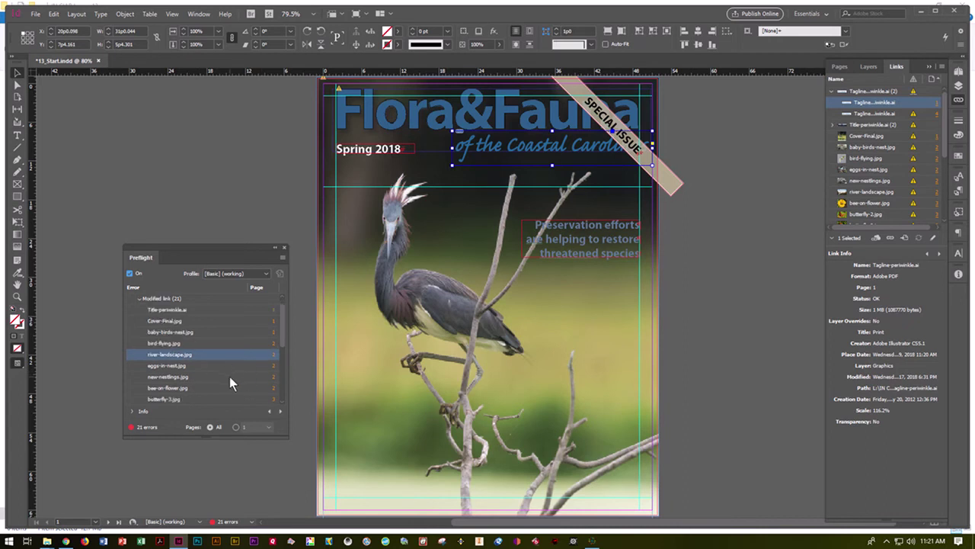
scroll(230, 376, down, 4)
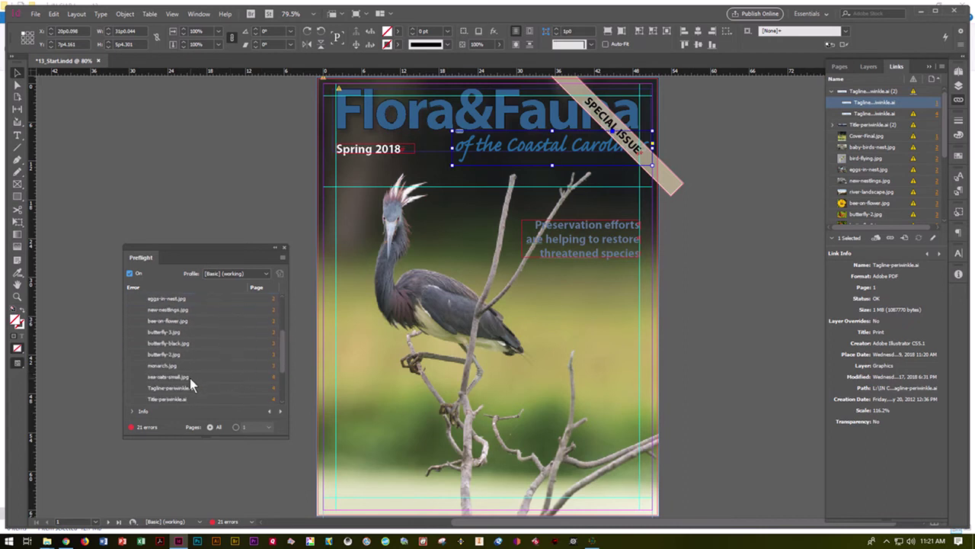
click(186, 376)
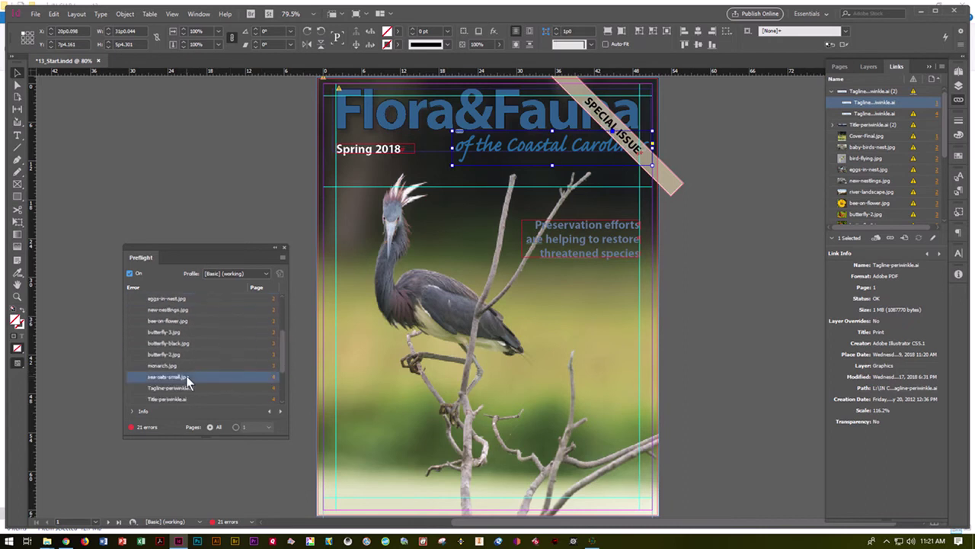
- Relink bee-on-flower.jpg to its file in the Links folder, dropping preflight errors to 19
click(274, 380)
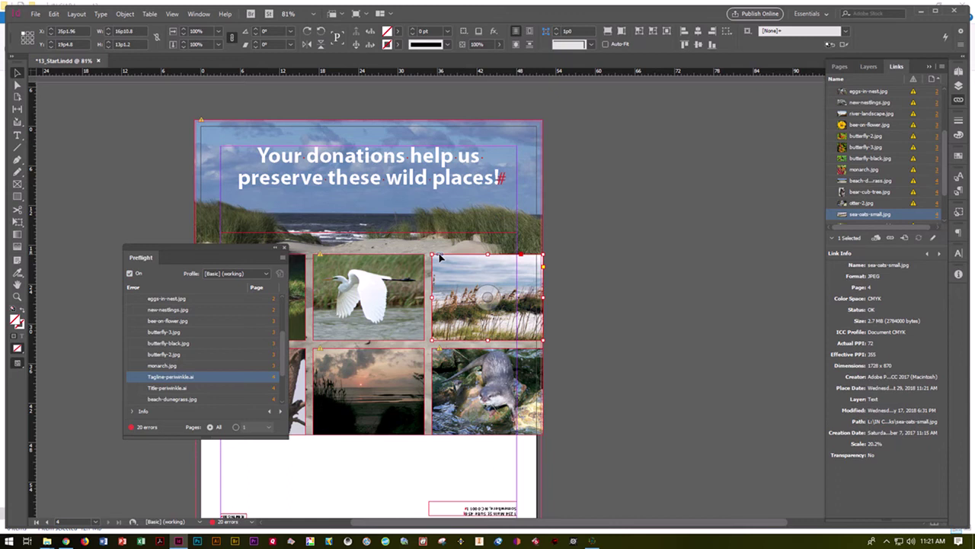
click(877, 126)
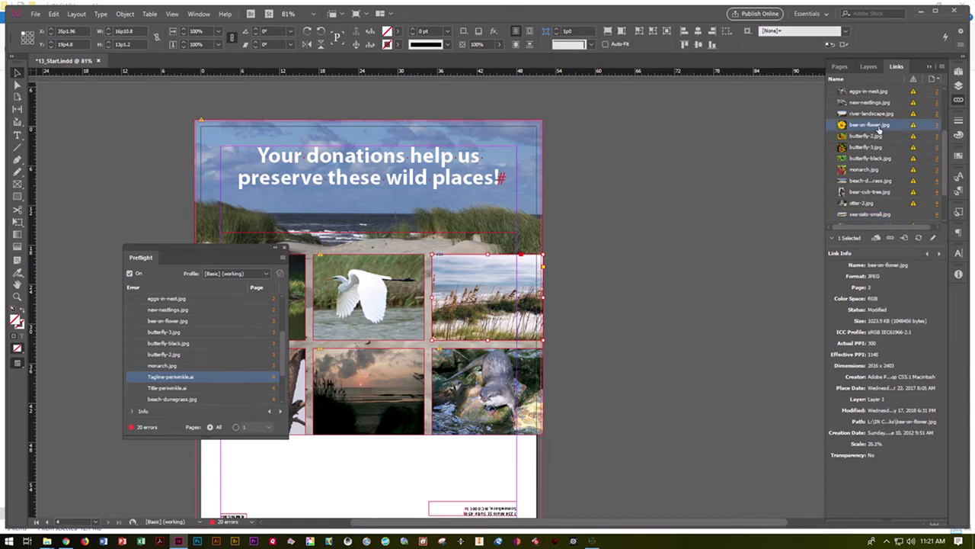
click(891, 239)
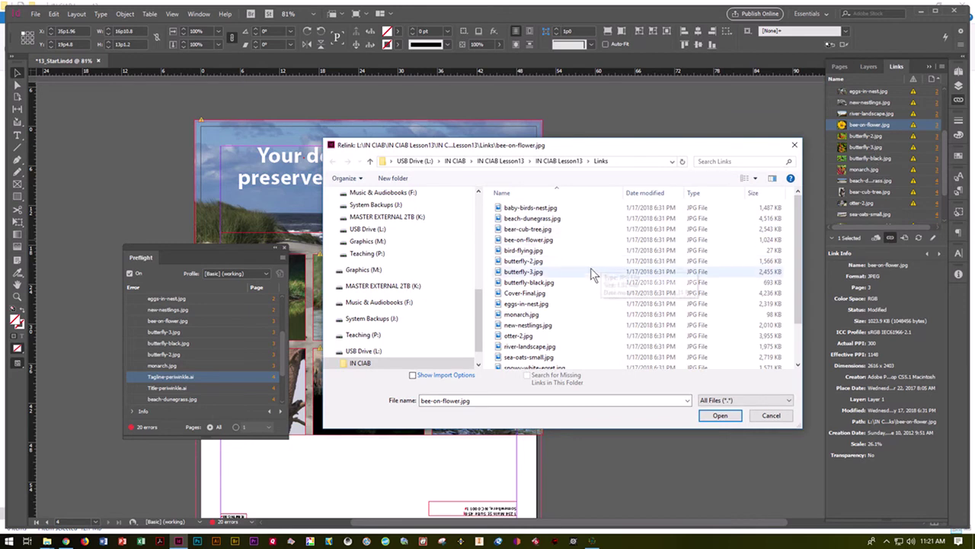
click(545, 241)
click(719, 415)
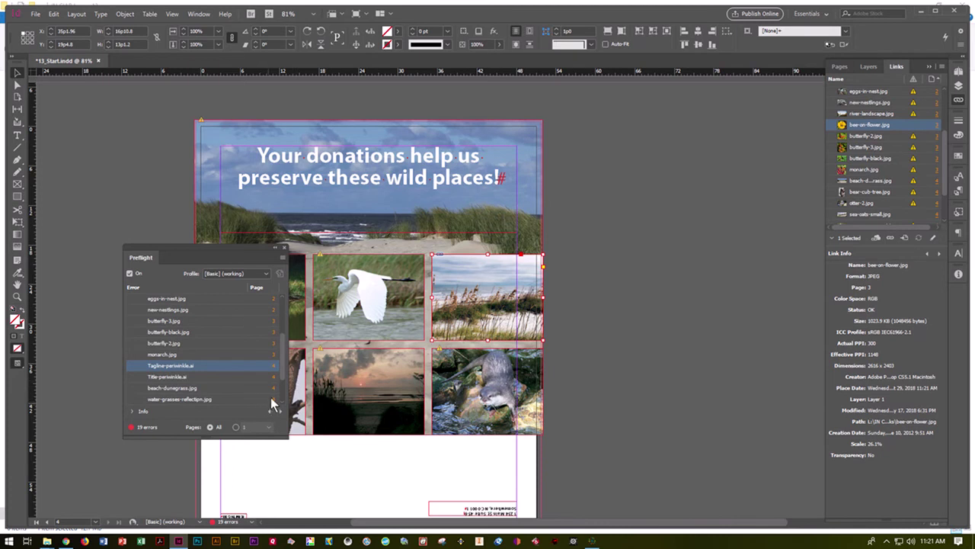
- Update the modified eggs-in-nest, new-nestlings, river-landscape, butterfly-2 and butterfly-3 links
double_click(913, 92)
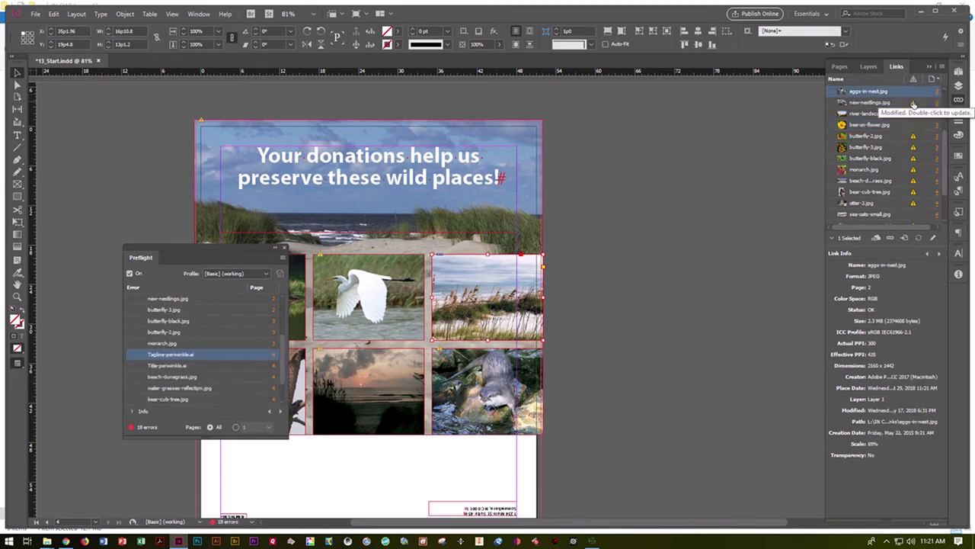
double_click(914, 103)
click(913, 114)
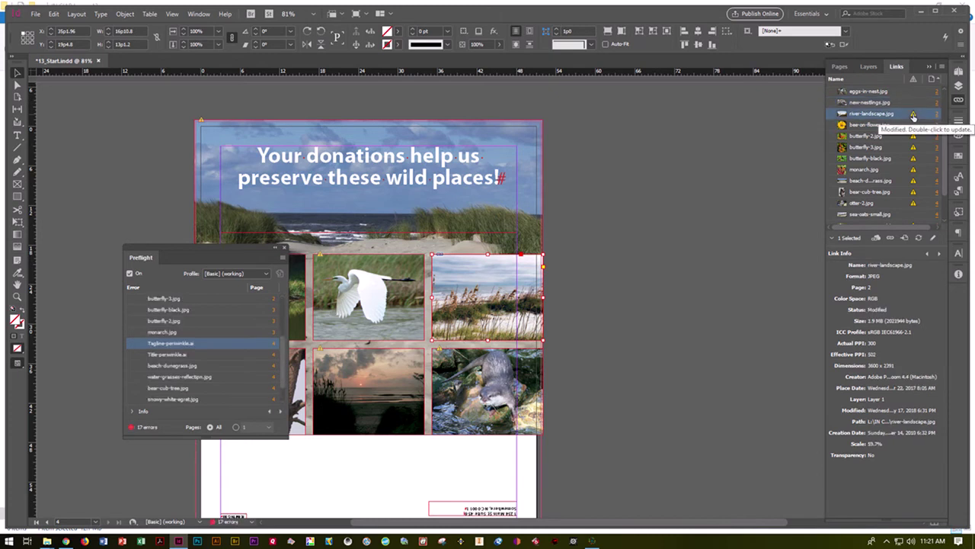
double_click(913, 113)
double_click(913, 124)
double_click(913, 135)
click(914, 146)
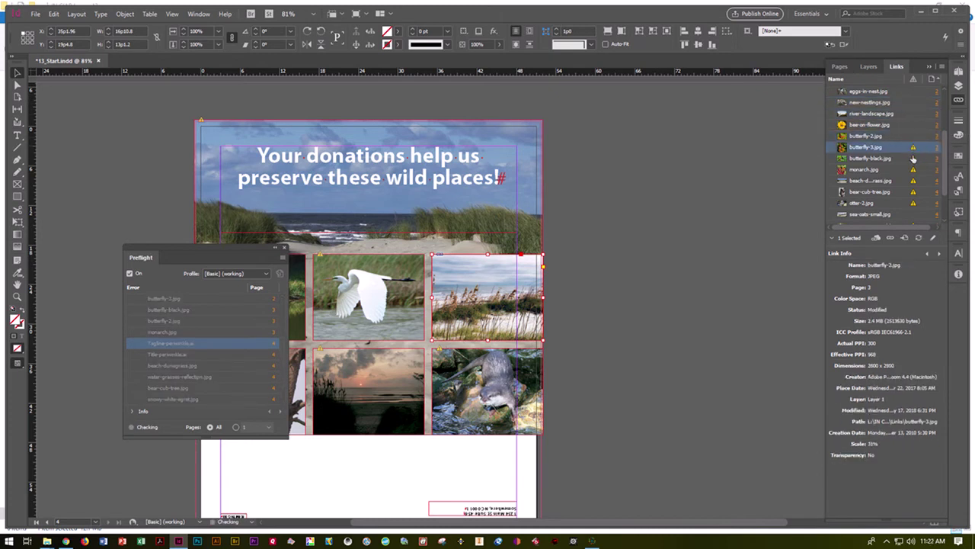
double_click(913, 158)
- Update the modified butterfly-black, monarch, beach-dunegrass and bear-cub-tree links
click(913, 171)
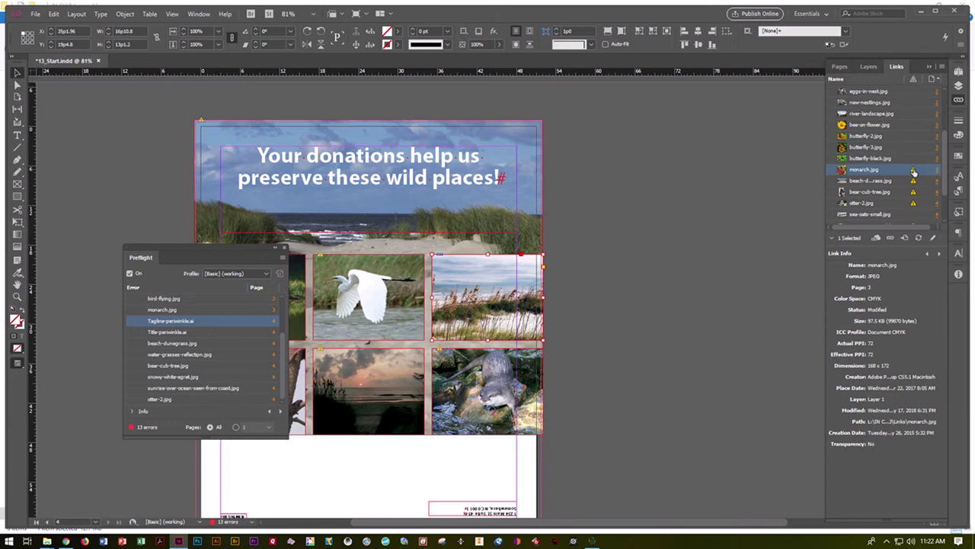
double_click(913, 171)
click(914, 181)
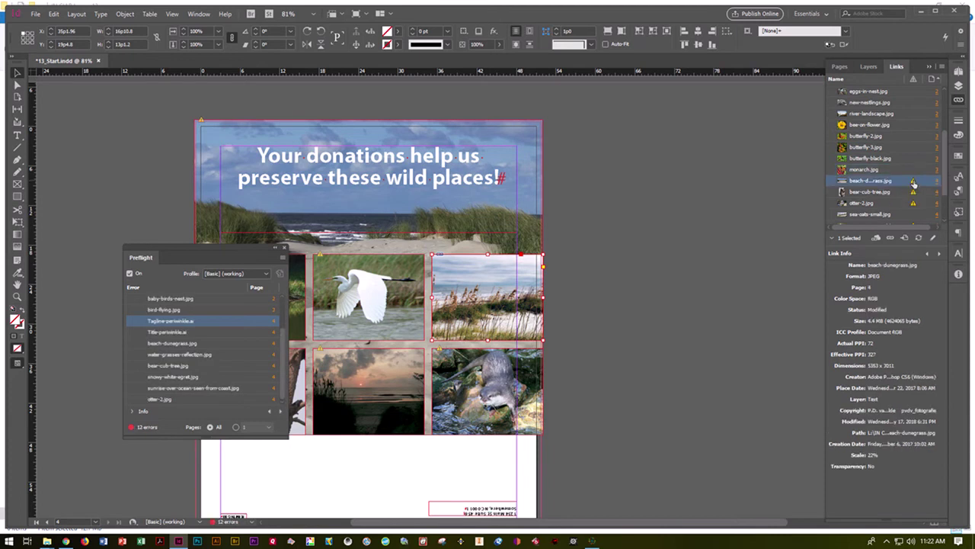
double_click(914, 181)
click(914, 192)
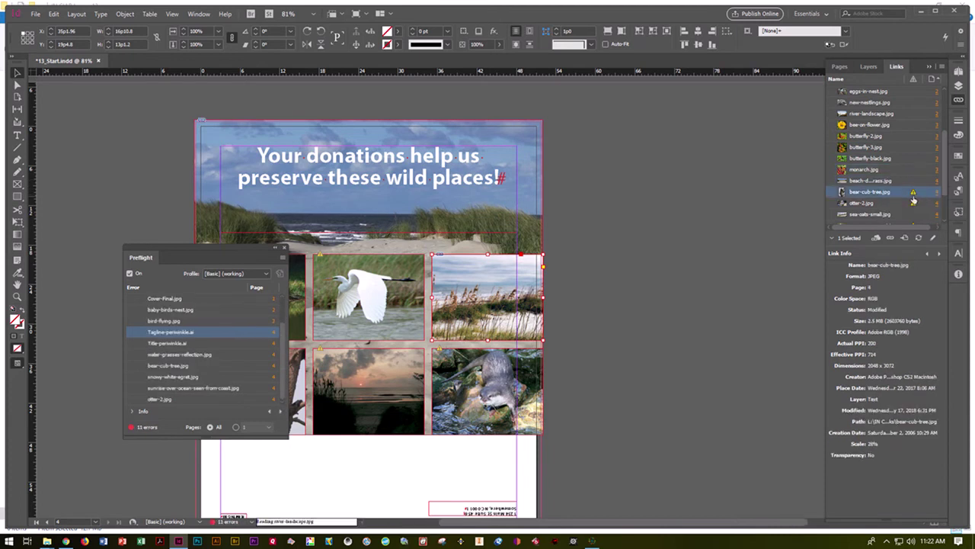
double_click(914, 192)
click(913, 202)
- Update the modified snowy-white-egret, sunrise-over-ocean and water-grasses-reflection image links
scroll(914, 200, down, 1)
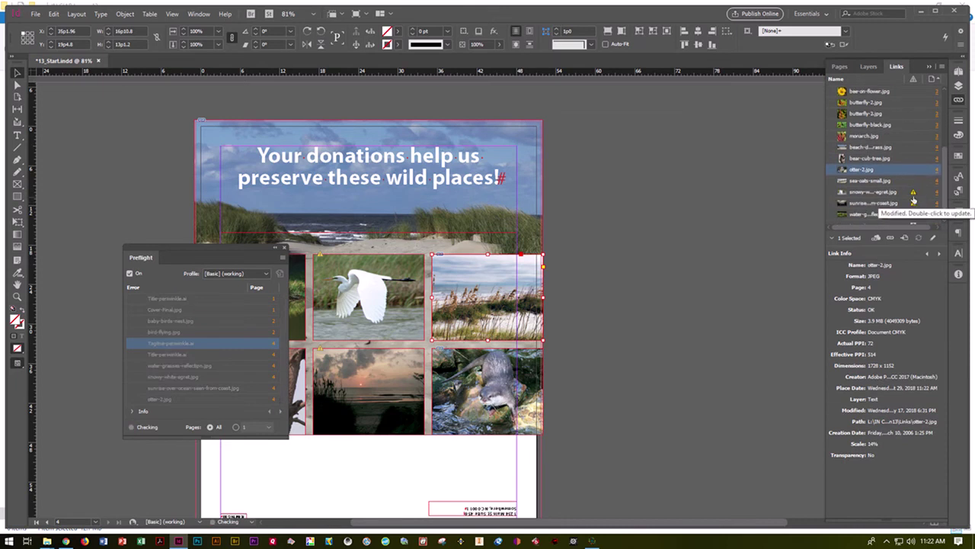
click(914, 194)
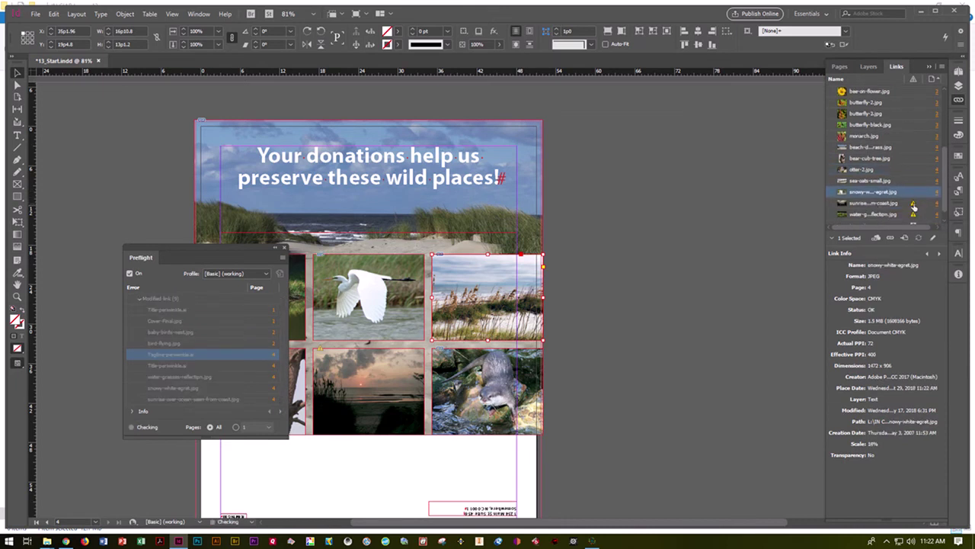
double_click(914, 204)
scroll(913, 207, down, 1)
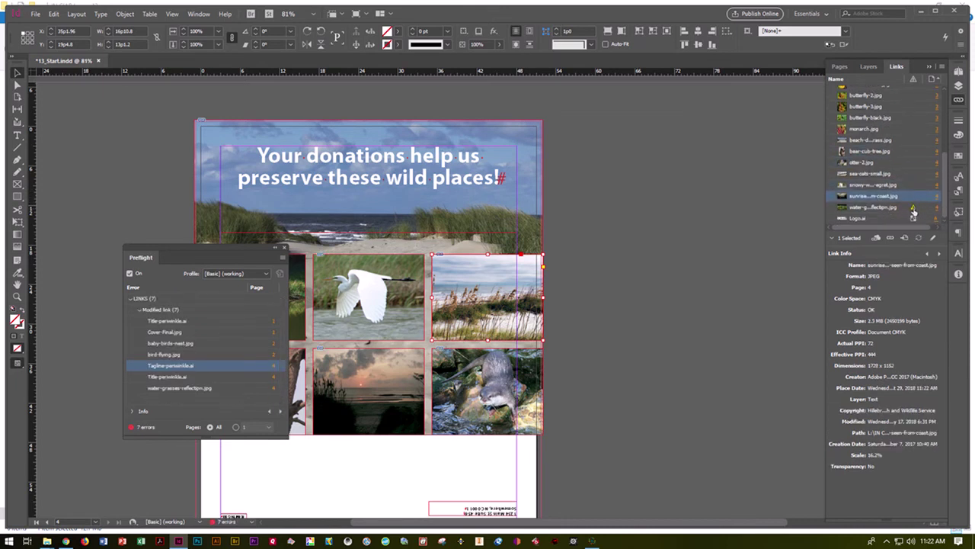
double_click(914, 209)
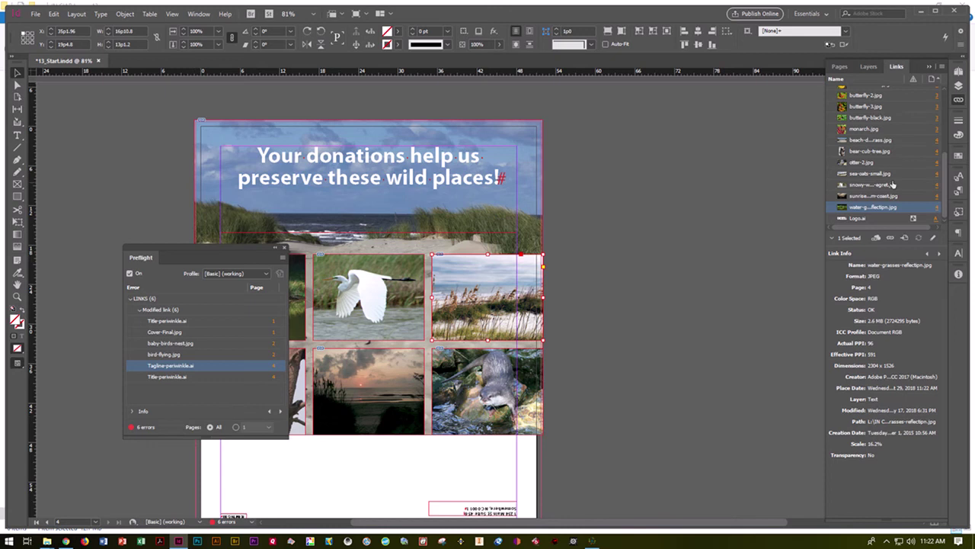
- Update Tagline-periwinkle.ai, Title-periwinkle.ai, Cover-Final.jpg, baby-birds-nest.jpg and bird-flying.jpg until preflight shows No errors
drag(947, 183, 941, 107)
click(913, 91)
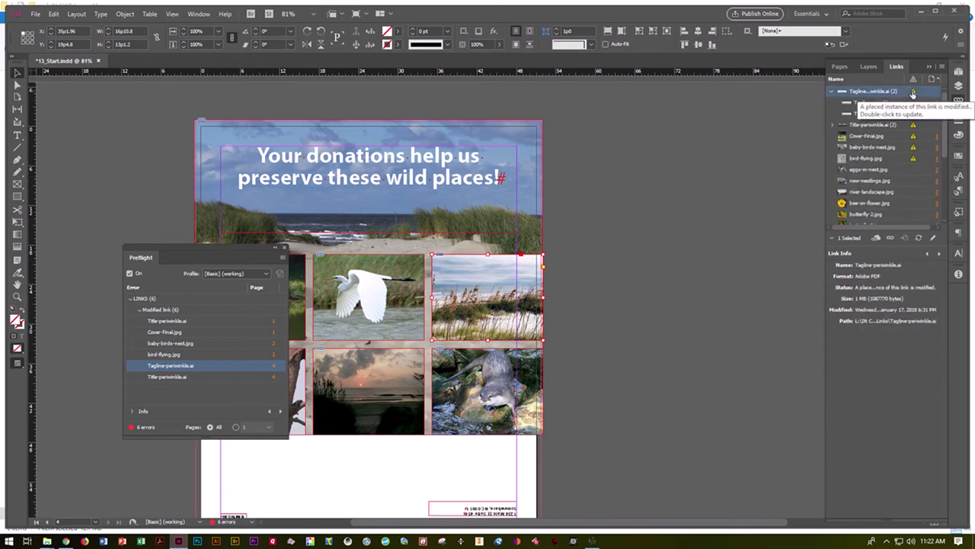
click(910, 124)
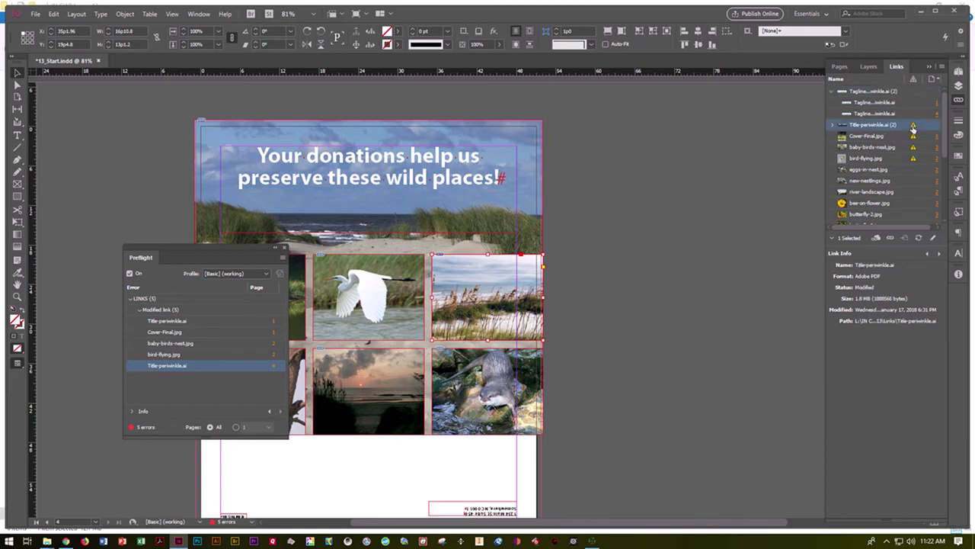
click(913, 137)
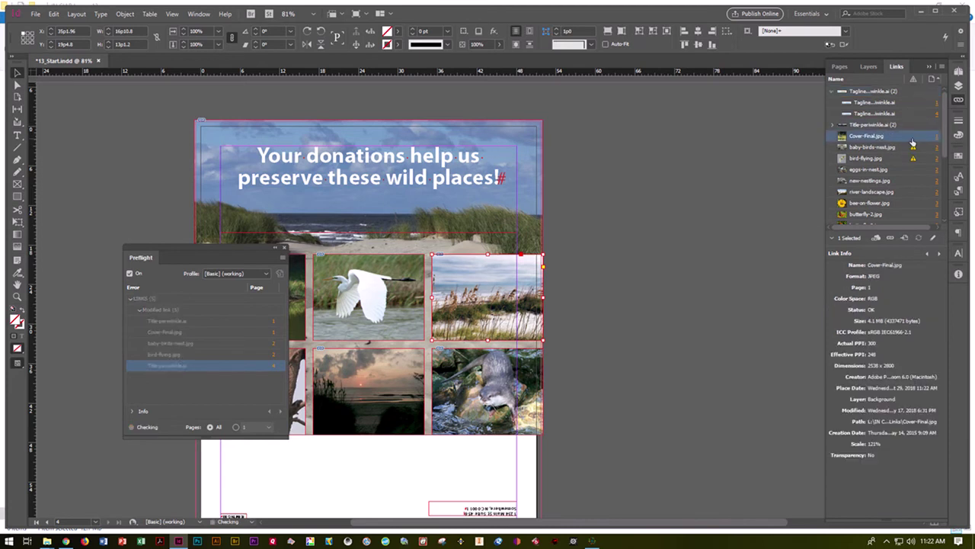
click(913, 148)
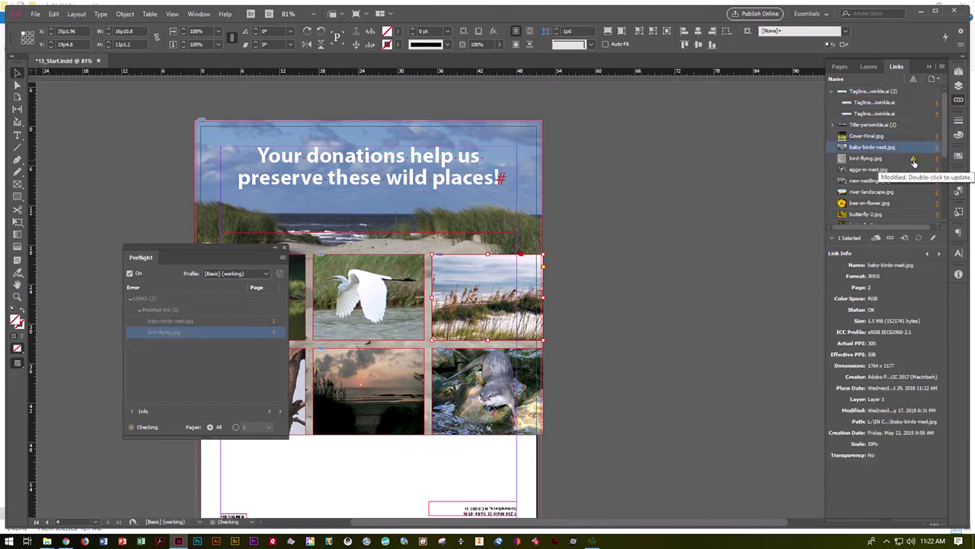
click(913, 160)
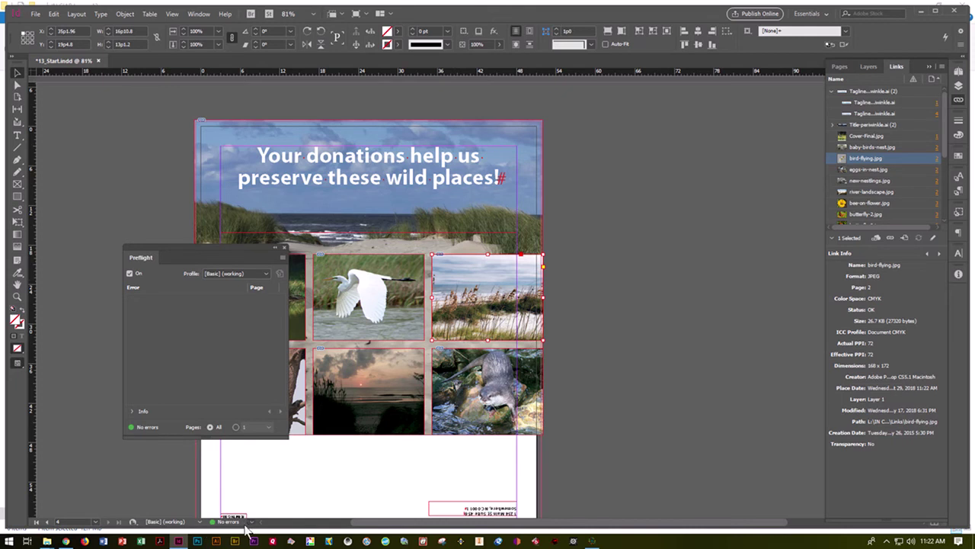
- Close the Preflight panel and open the File > Export dialog proposing 13_Start.pdf
click(283, 247)
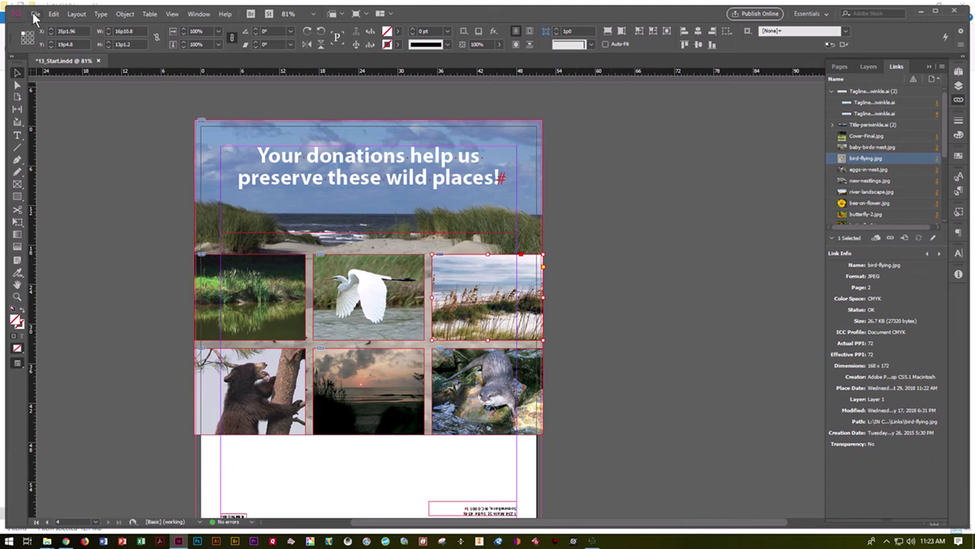
scroll(602, 259, down, 2)
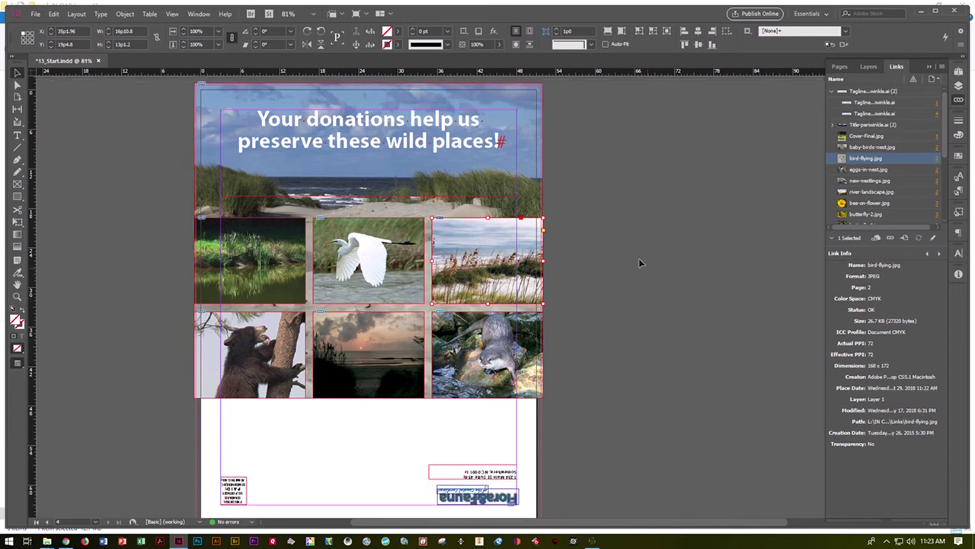
click(35, 15)
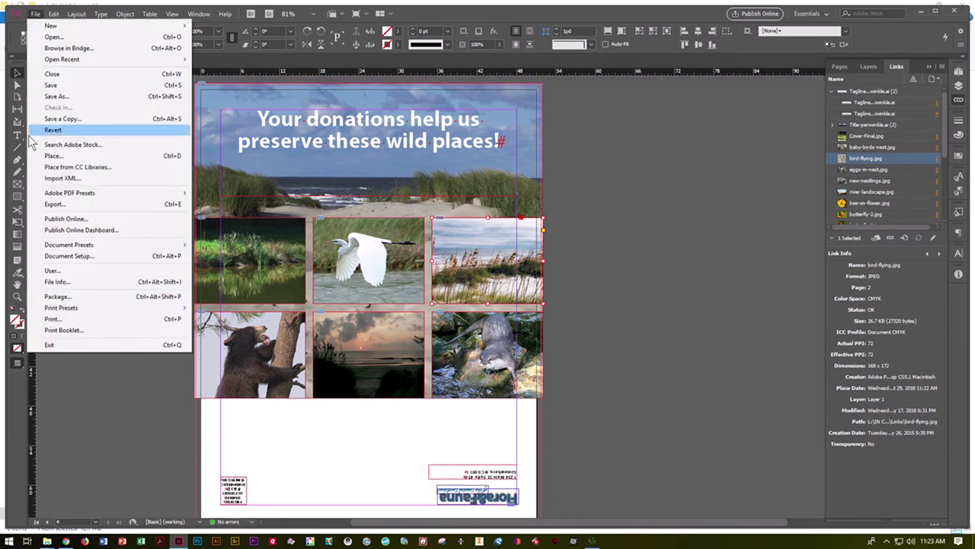
click(47, 204)
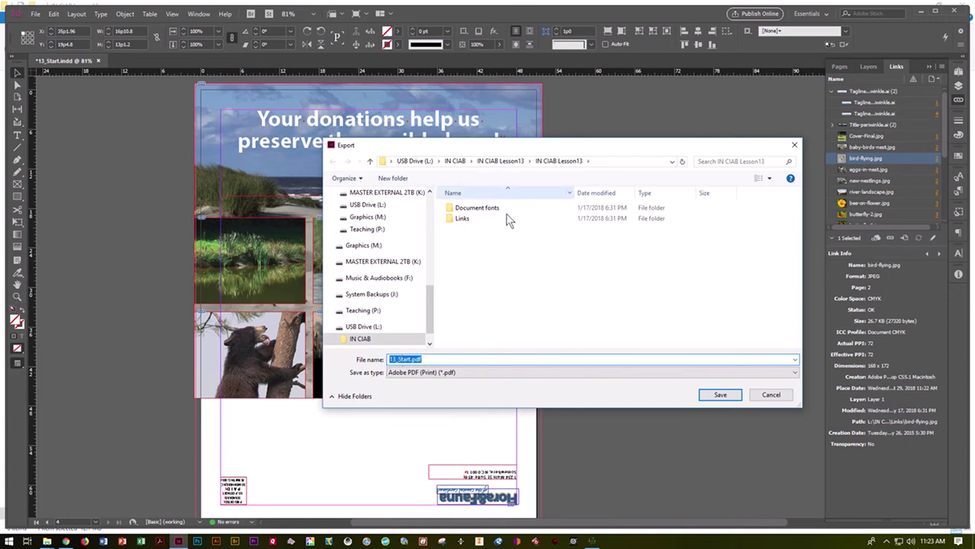
- Choose Adobe PDF (Print) as the save type and save to reach the Export Adobe PDF options
click(503, 372)
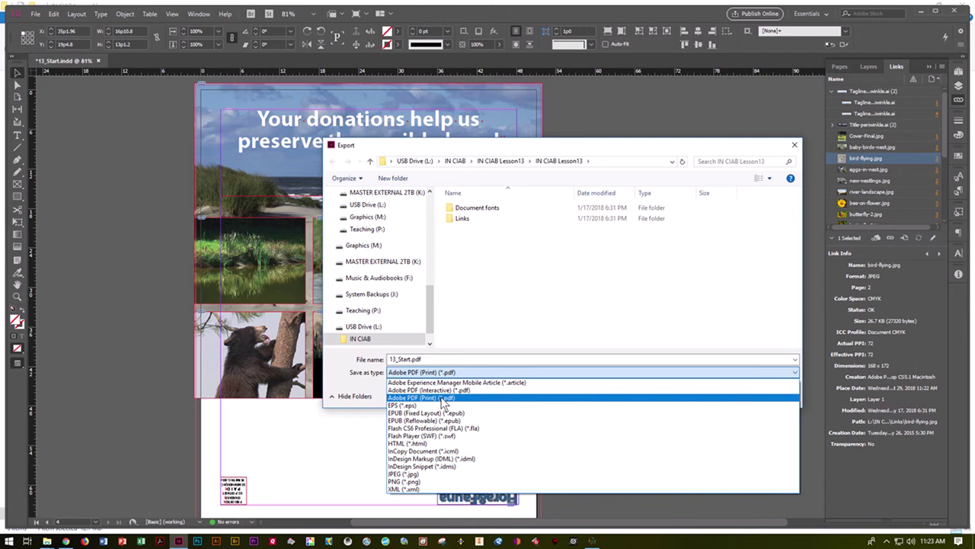
click(443, 398)
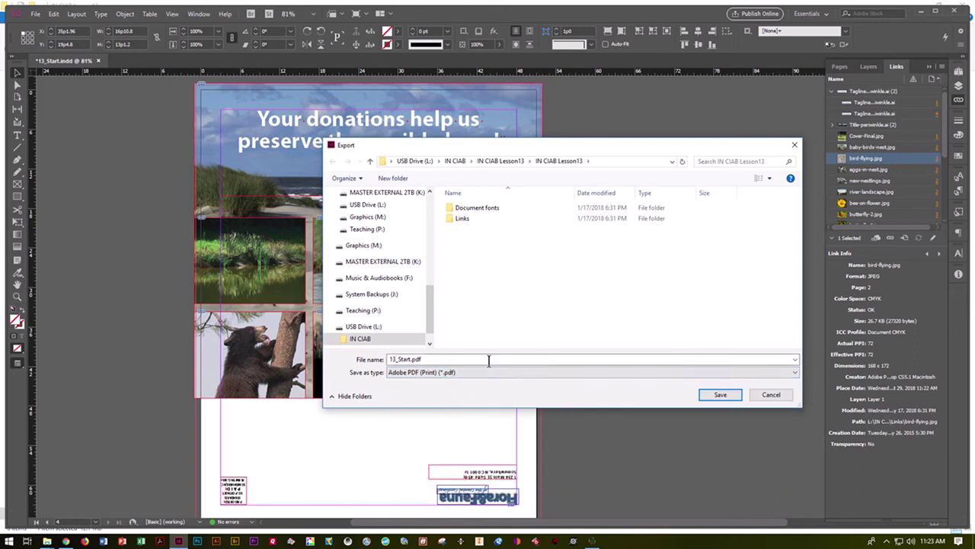
click(717, 396)
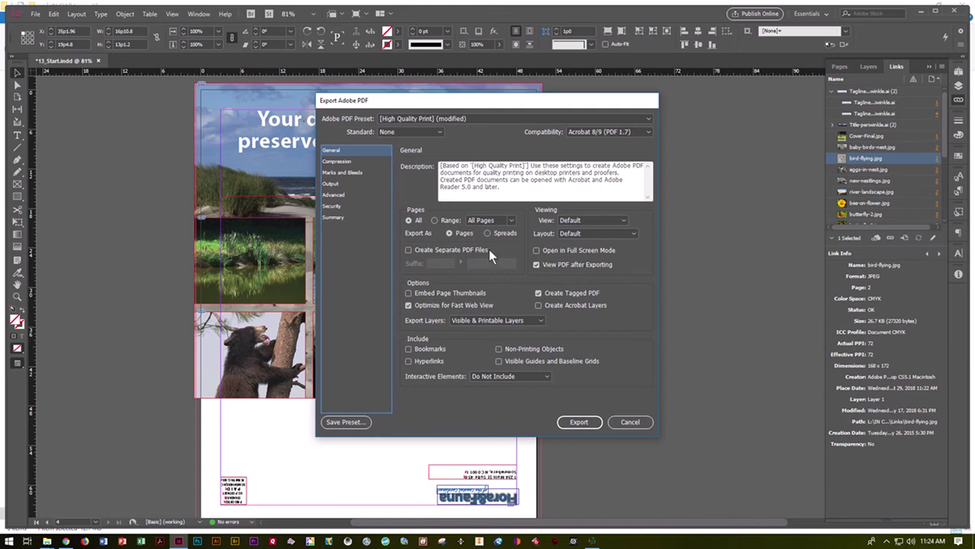
- Check the Compression settings, keep the High Quality Print preset, and go to Marks and Bleeds
click(332, 162)
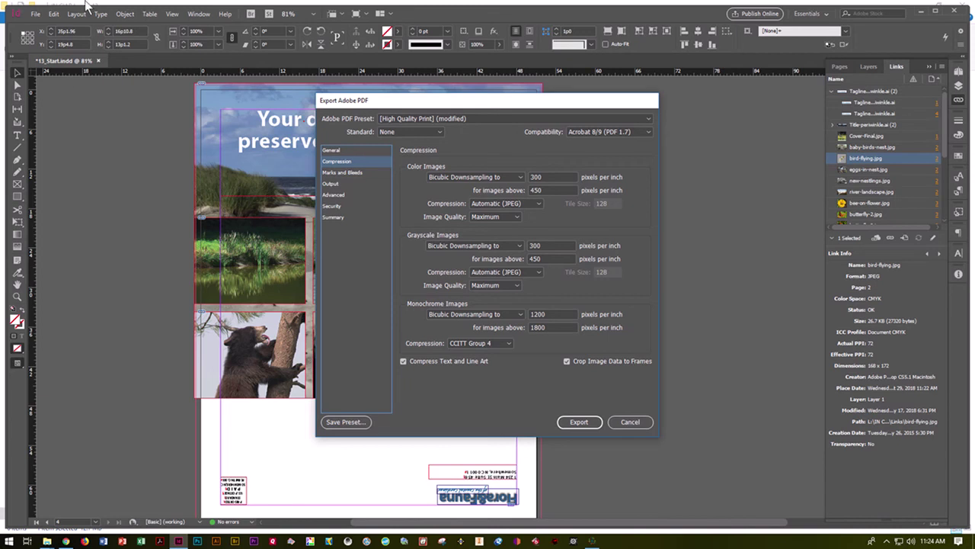
click(481, 118)
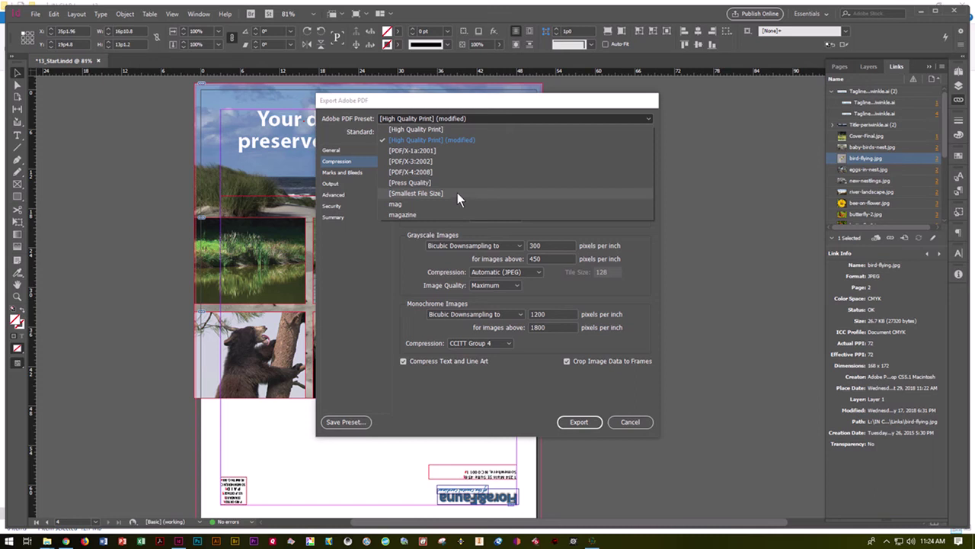
click(402, 140)
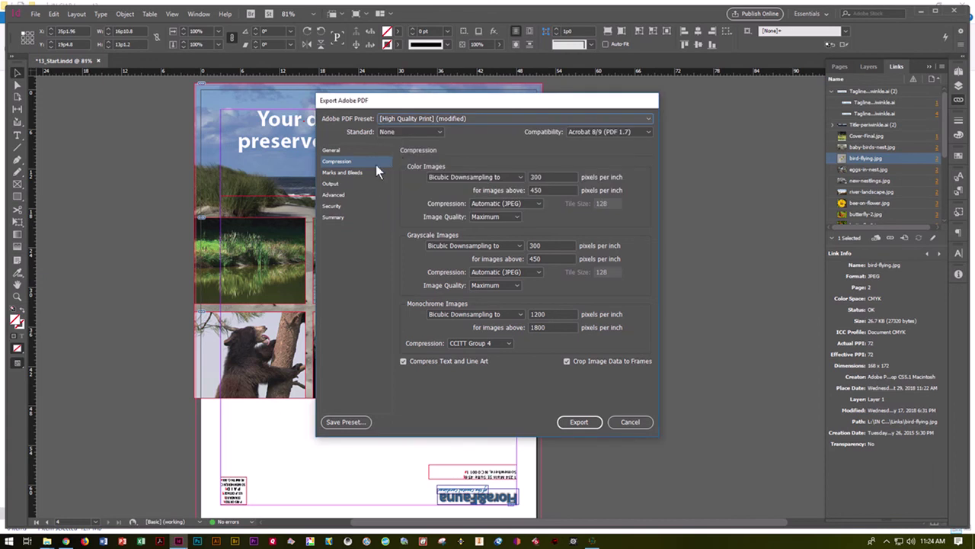
click(354, 172)
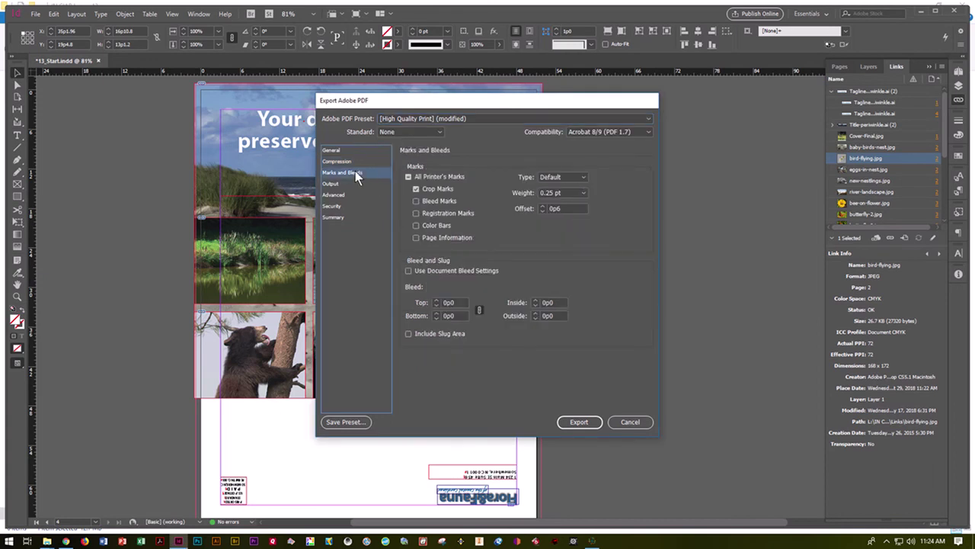
- Turn on All Printer's Marks, keep Acrobat 8/9 (PDF 1.7) compatibility, and export the PDF
click(417, 188)
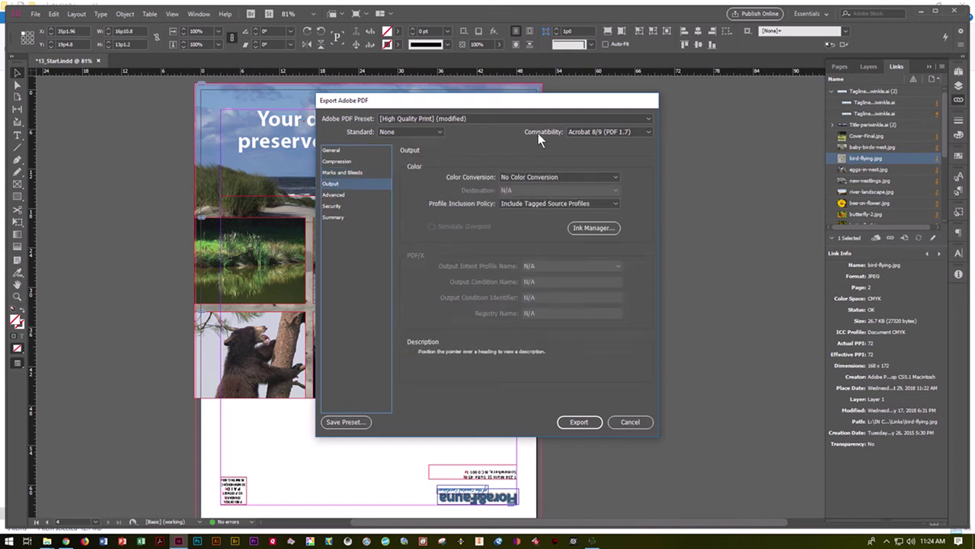
click(575, 132)
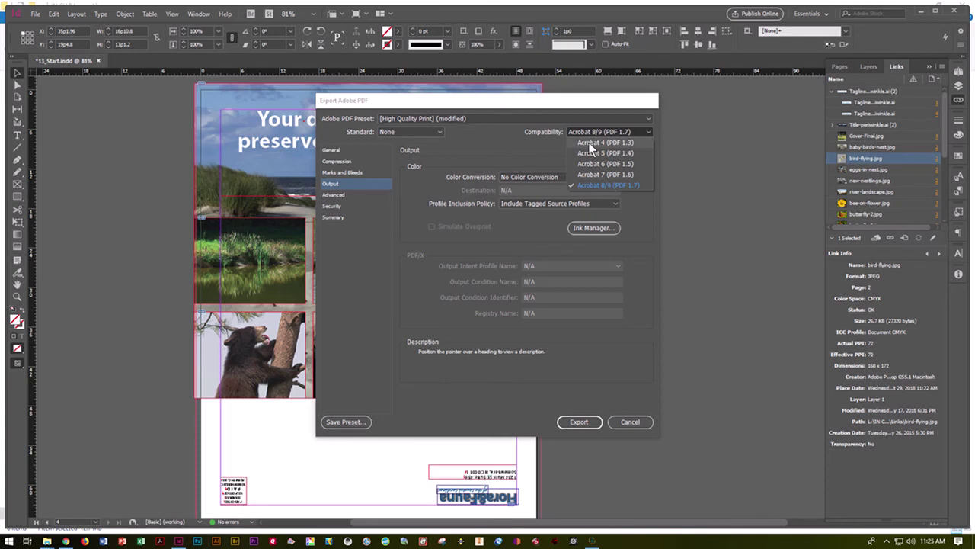
click(360, 239)
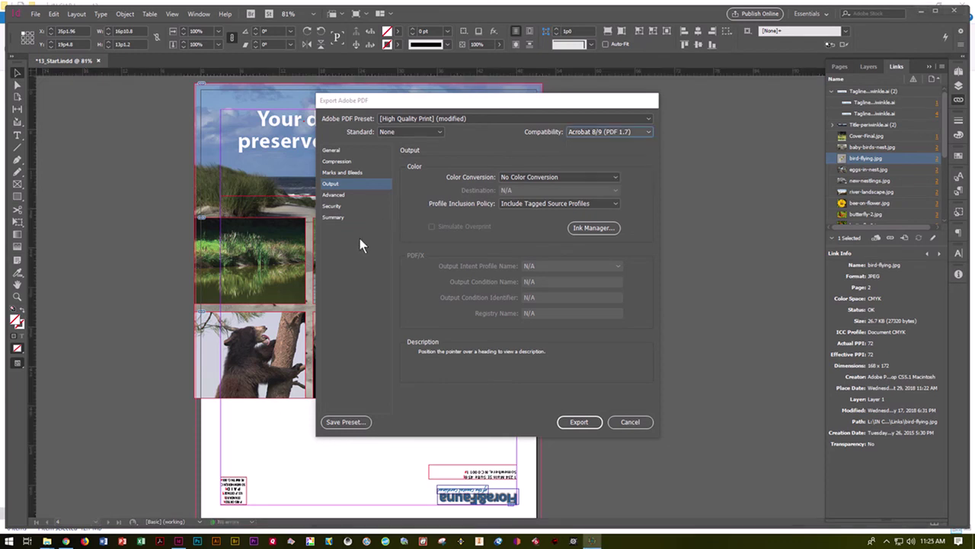
click(580, 424)
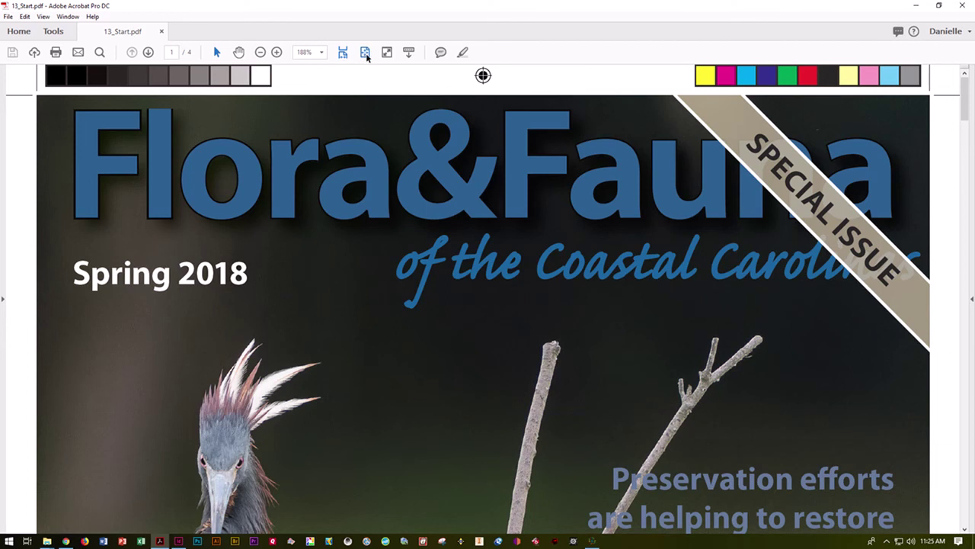
- Fit the 13_Start.pdf cover page in view and scroll to page 2 to inspect the printer's marks
click(366, 53)
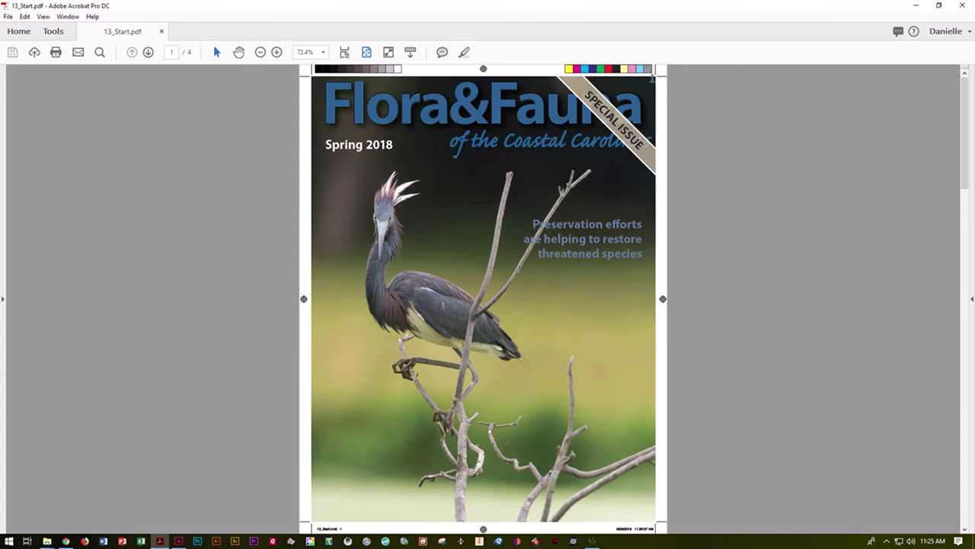
scroll(689, 117, down, 2)
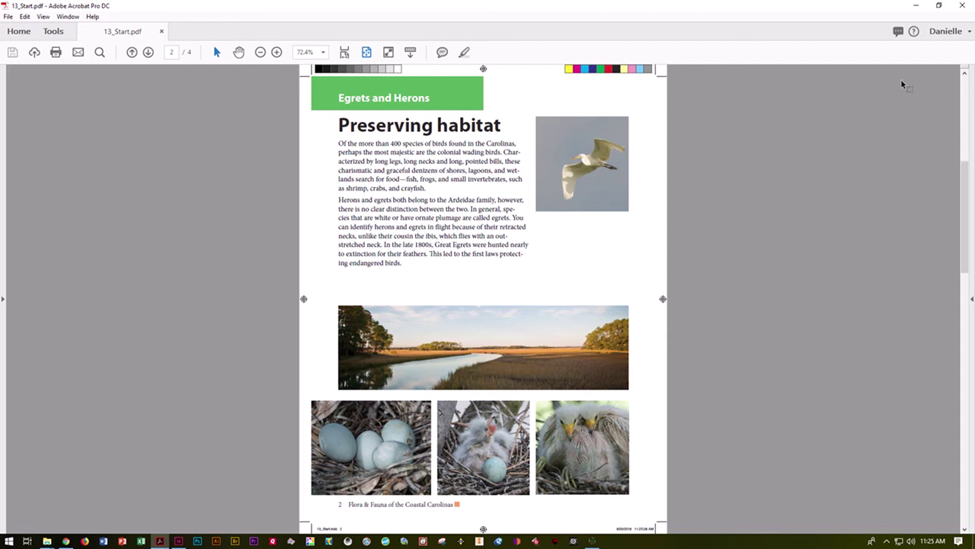
- Close Acrobat, deselect in InDesign, and start File > Package from the Summary page
click(963, 9)
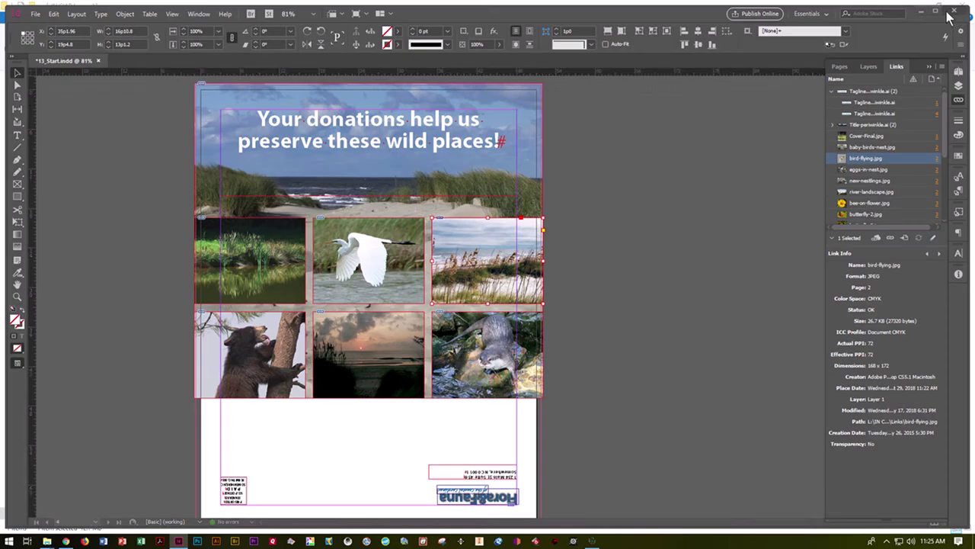
click(698, 248)
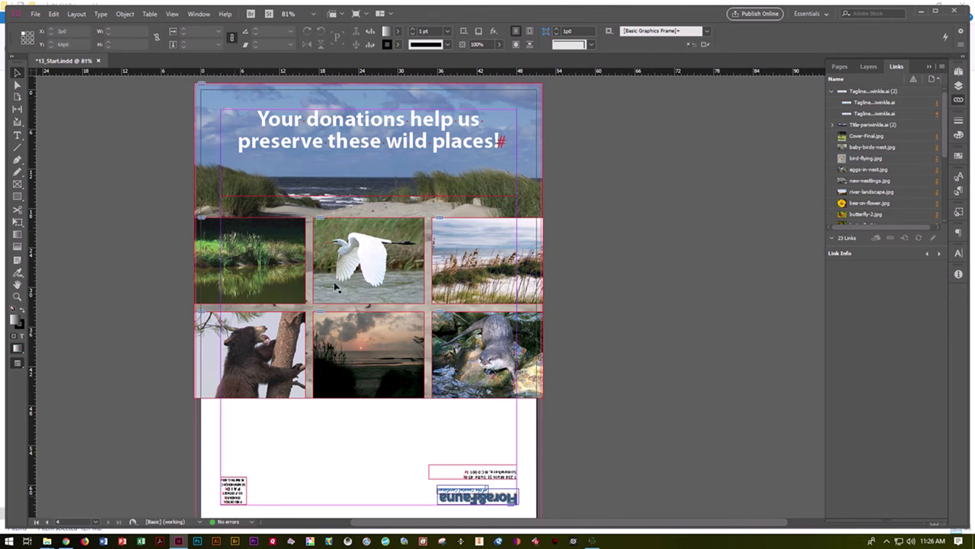
click(33, 14)
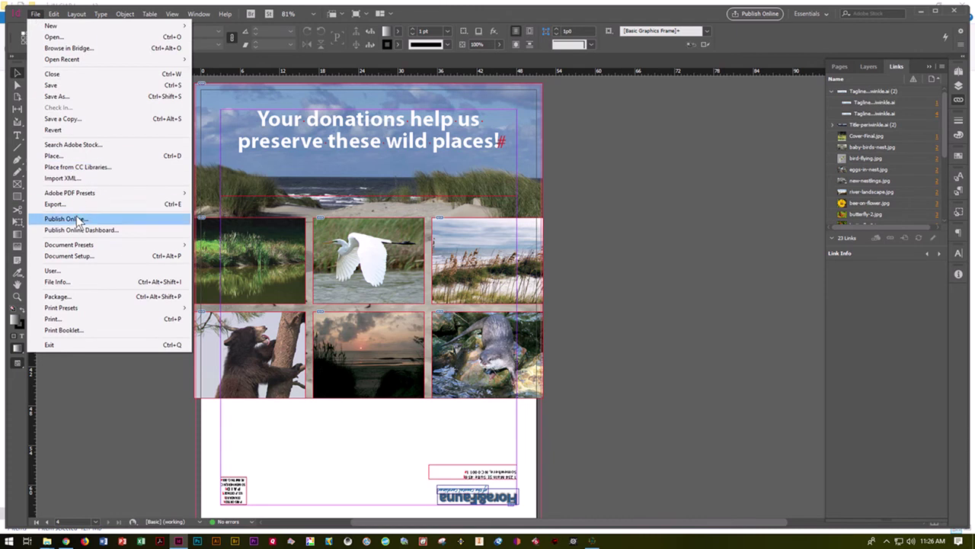
click(93, 295)
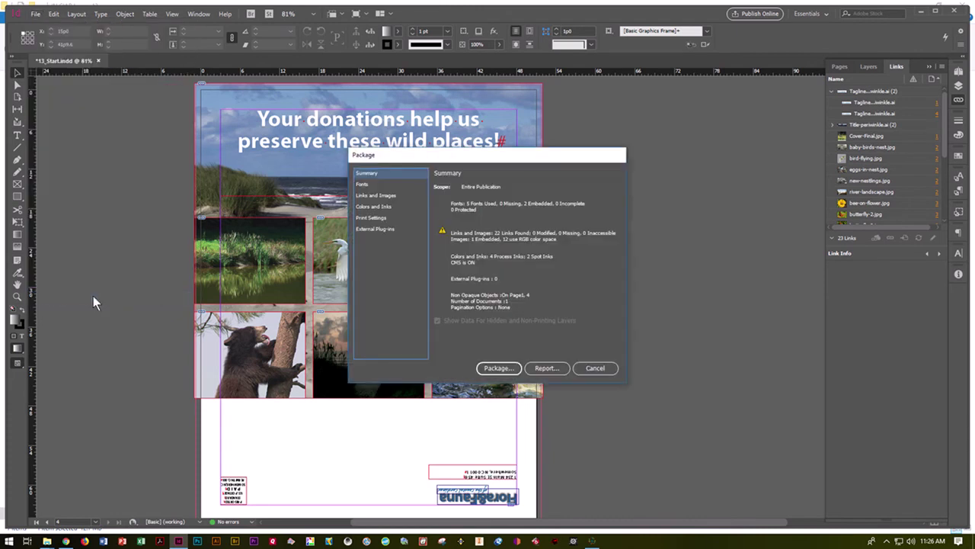
click(489, 369)
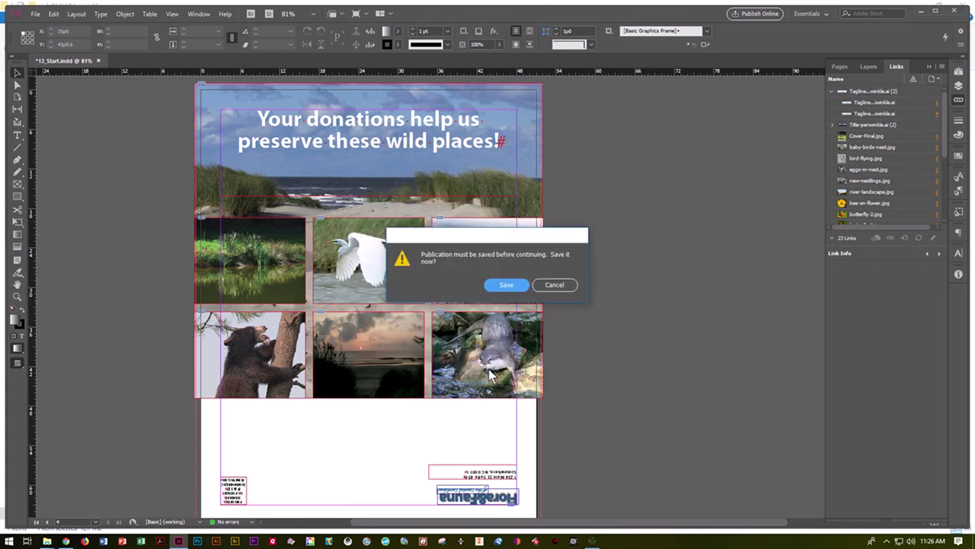
- Save 13_Start.indd, enter the contact's name and phone number in Printing Instructions, and continue
click(509, 284)
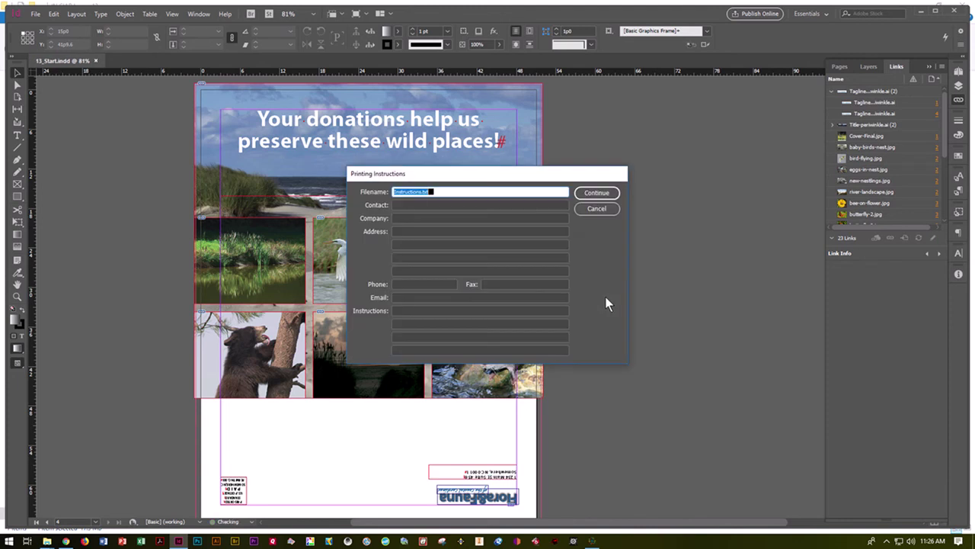
click(400, 204)
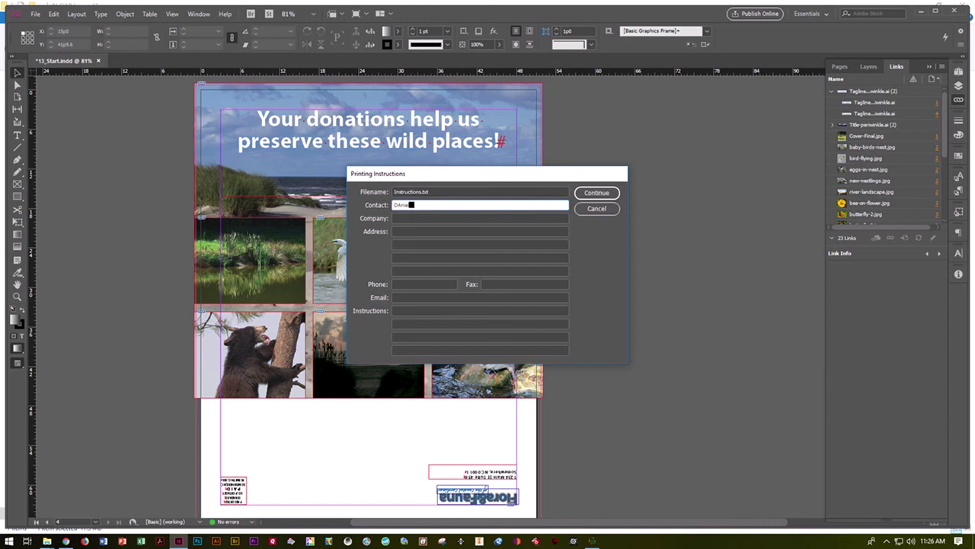
text(Danielle)
key(Tab)
key(Tab)
key(Tab)
key(Tab)
key(Tab)
key(Tab)
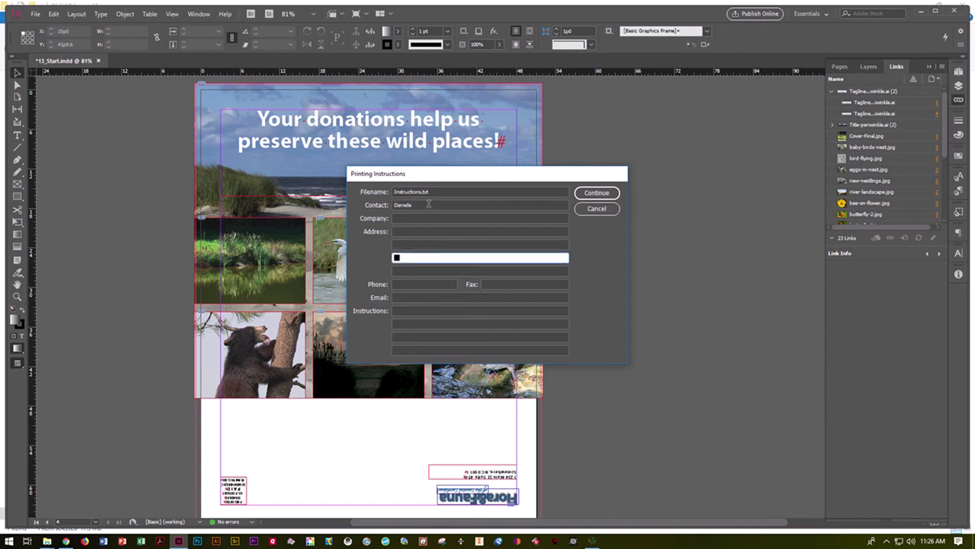
text(000000000000)
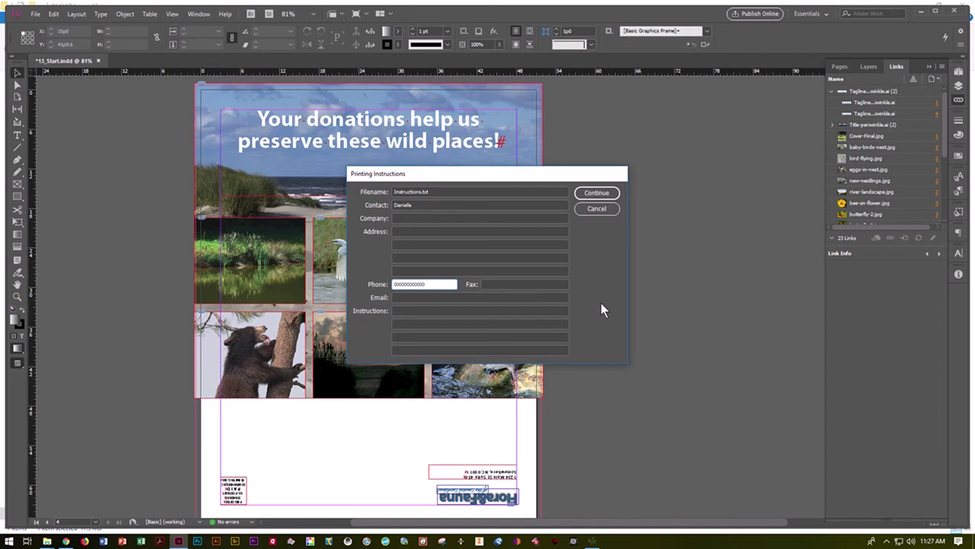
click(601, 193)
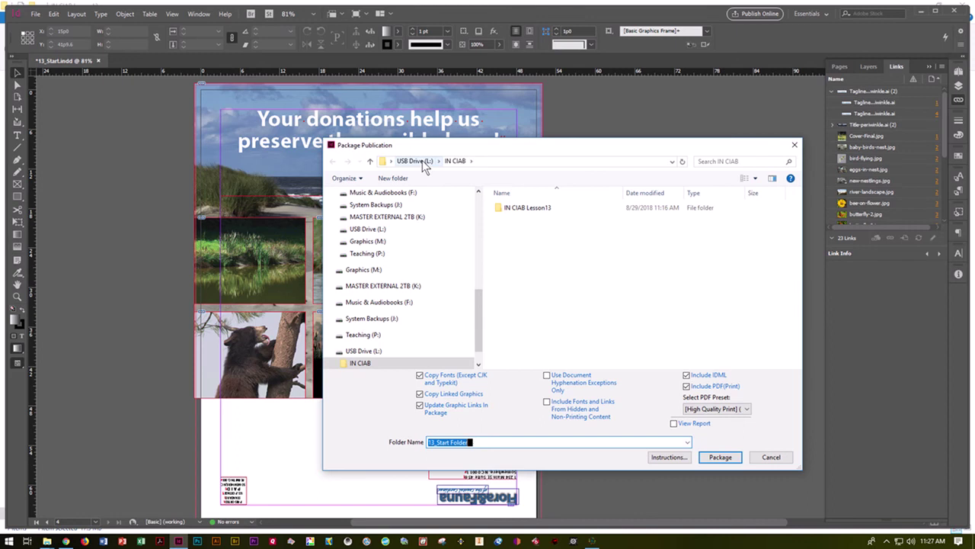
- Package the publication into a folder named 'IN CIAB 13 PACKAGED' inside the IN CIAB location
click(455, 162)
text(IN)
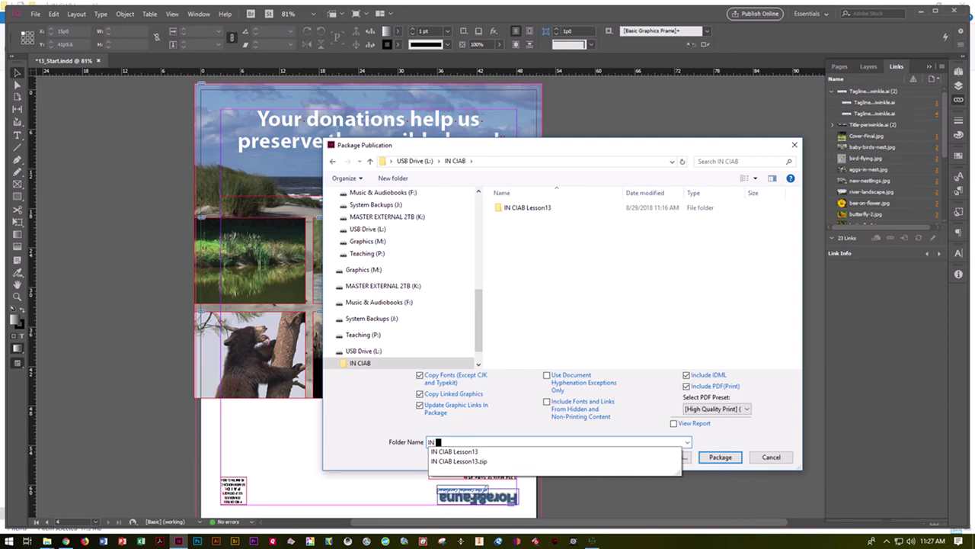
text( CIAB)
key(BackSpace)
text(1)
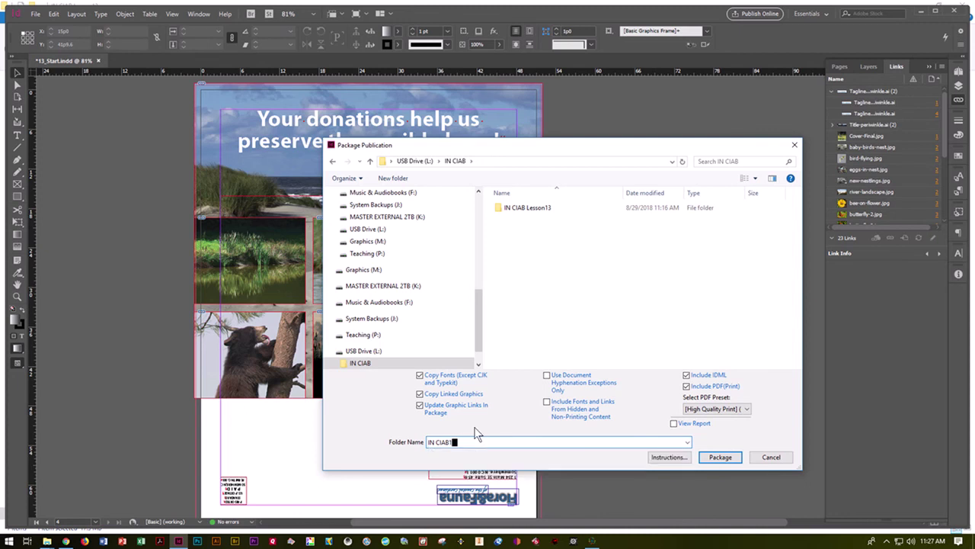
text(3 PACKAGED)
drag(452, 442, 457, 442)
key(Left)
key(Left)
key(shift+Right)
key(shift+Right)
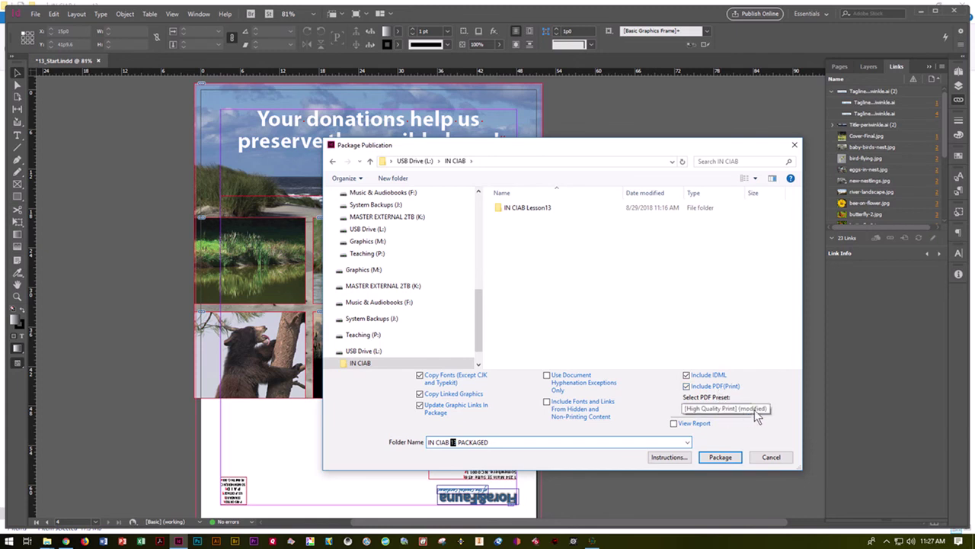
click(719, 457)
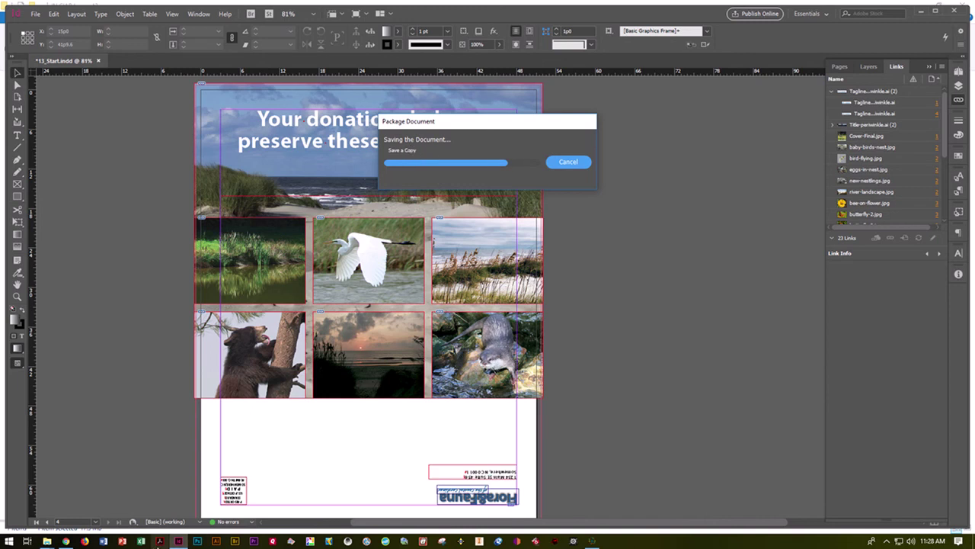
- Wait for the Package Document progress to finish saving the document copy
mouse_move(47, 541)
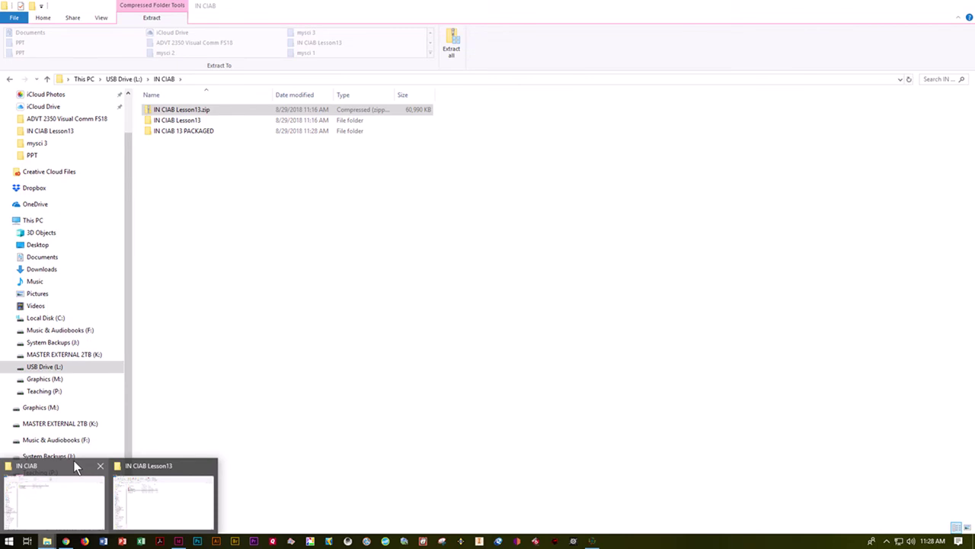
- Open IN CIAB 13 PACKAGED and inspect its Document fonts and Links folders
mouse_move(128, 469)
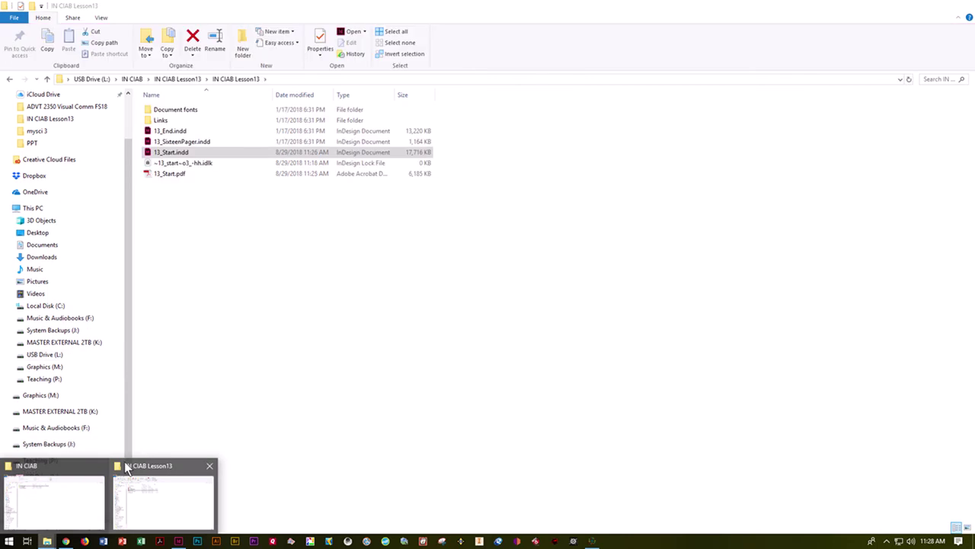
click(72, 455)
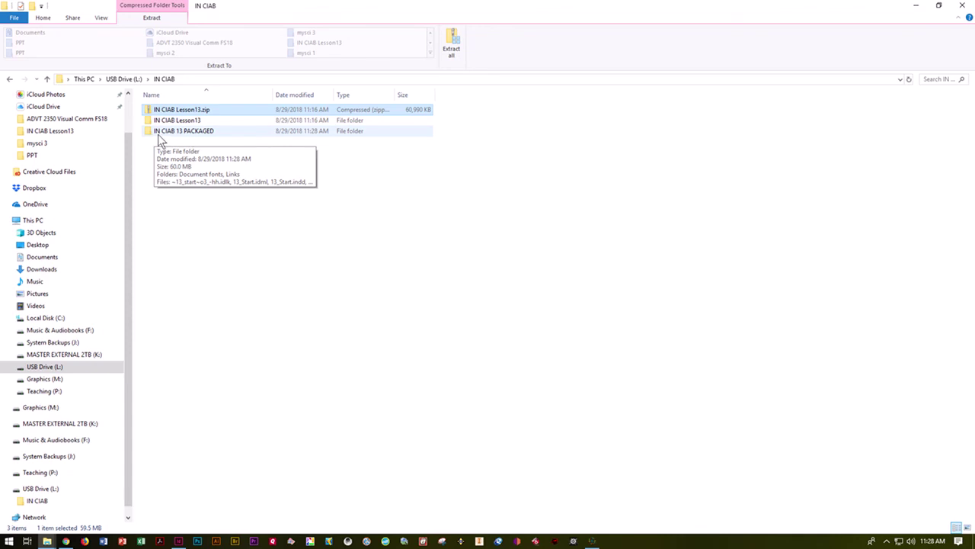
double_click(149, 134)
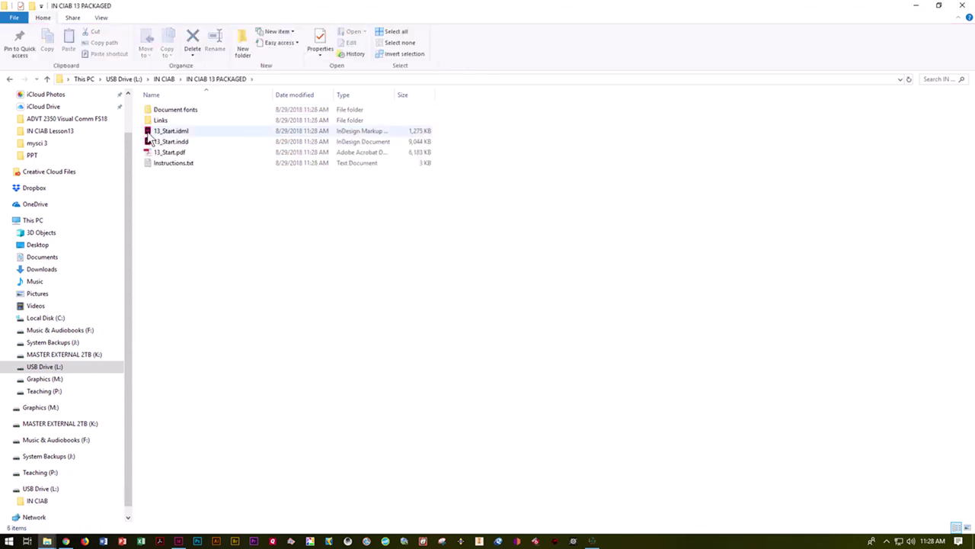
click(193, 112)
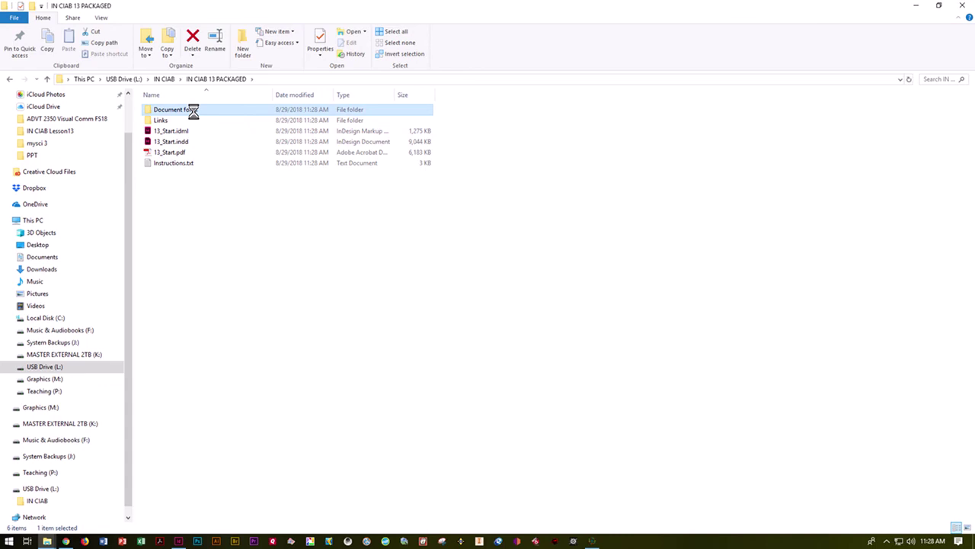
double_click(193, 112)
click(9, 79)
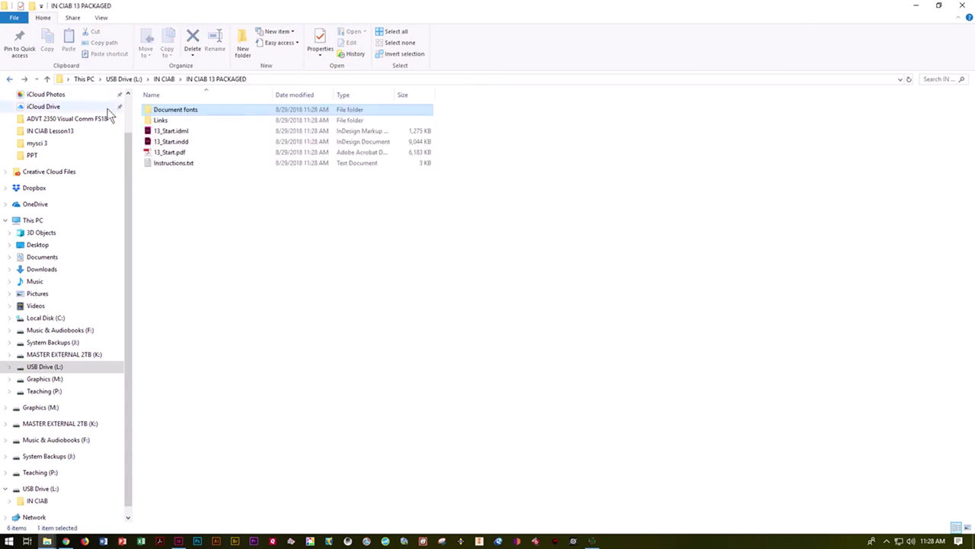
double_click(160, 120)
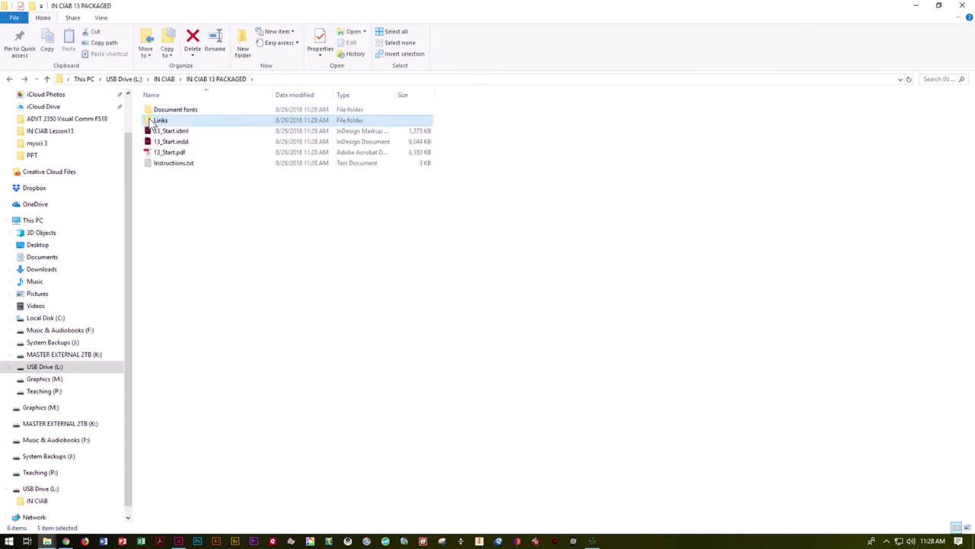
click(9, 79)
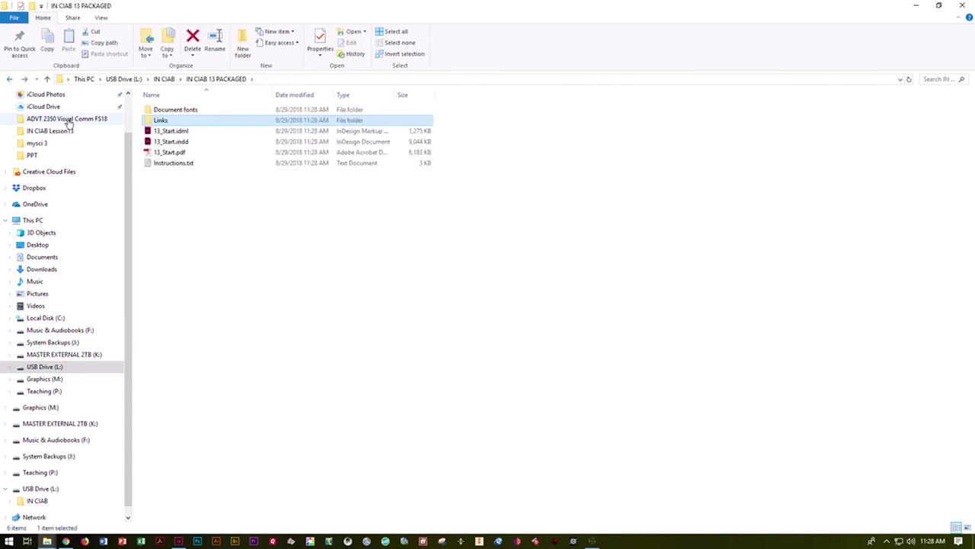
- Read Instructions.txt, close it, and go back up to the IN CIAB folder
double_click(190, 165)
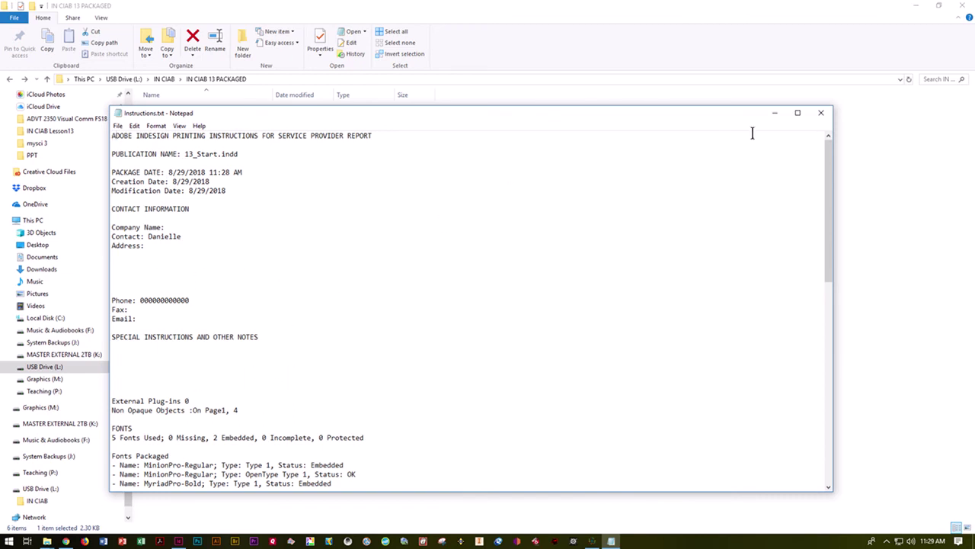
click(820, 113)
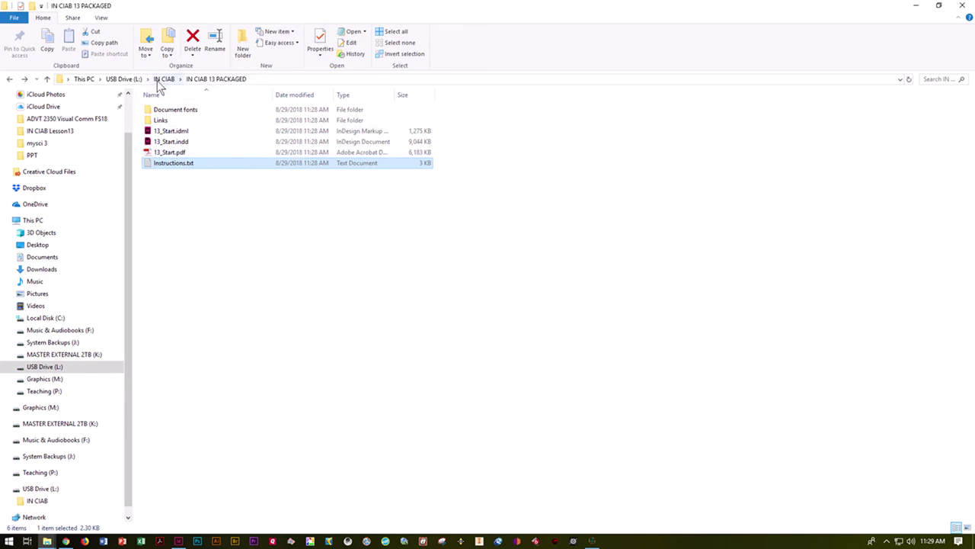
click(161, 80)
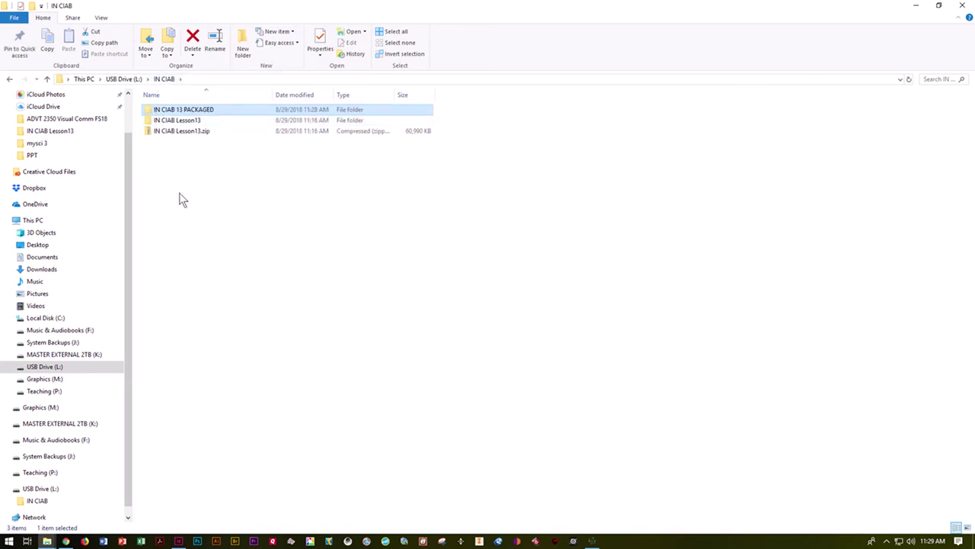
- Zip the IN CIAB 13 PACKAGED folder with Send to > Compressed (zipped) folder, keeping its default name
right_click(197, 115)
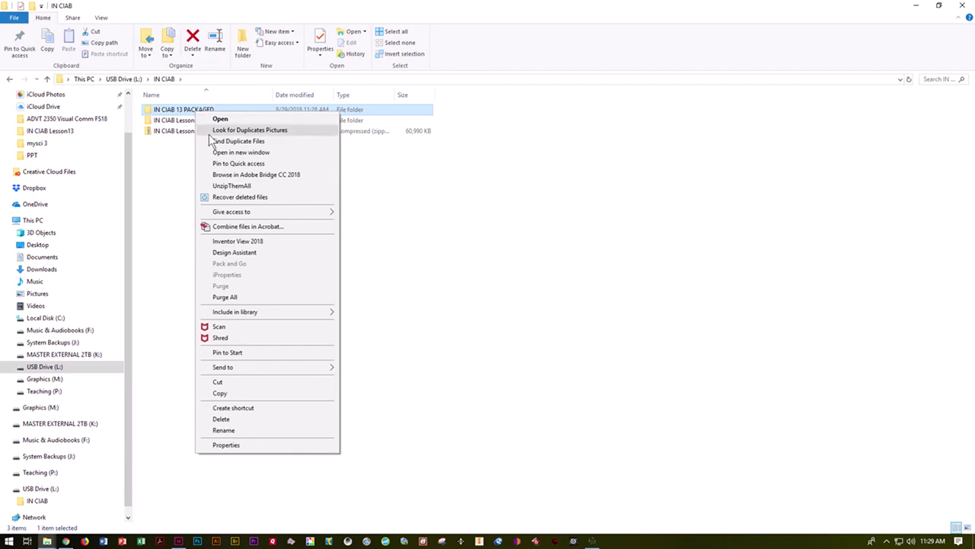
mouse_move(256, 367)
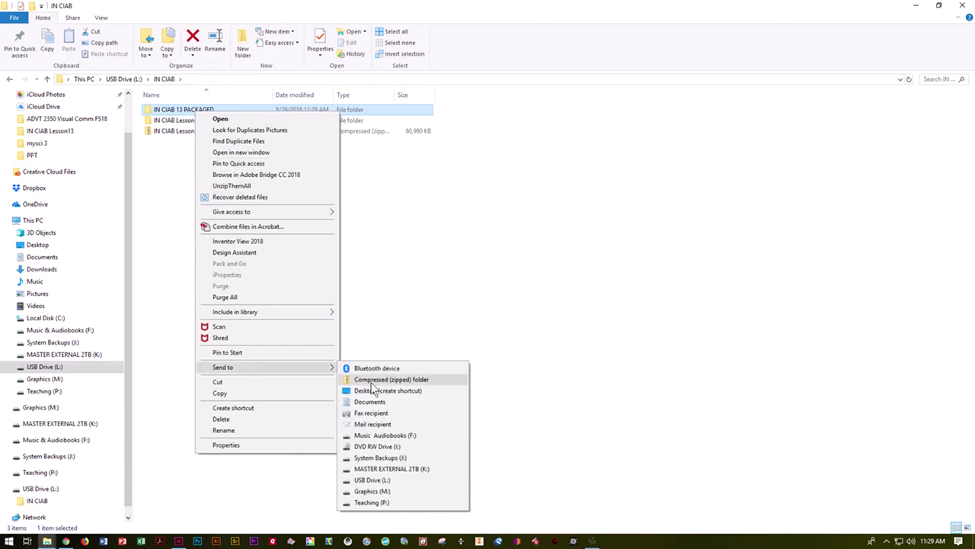
click(372, 380)
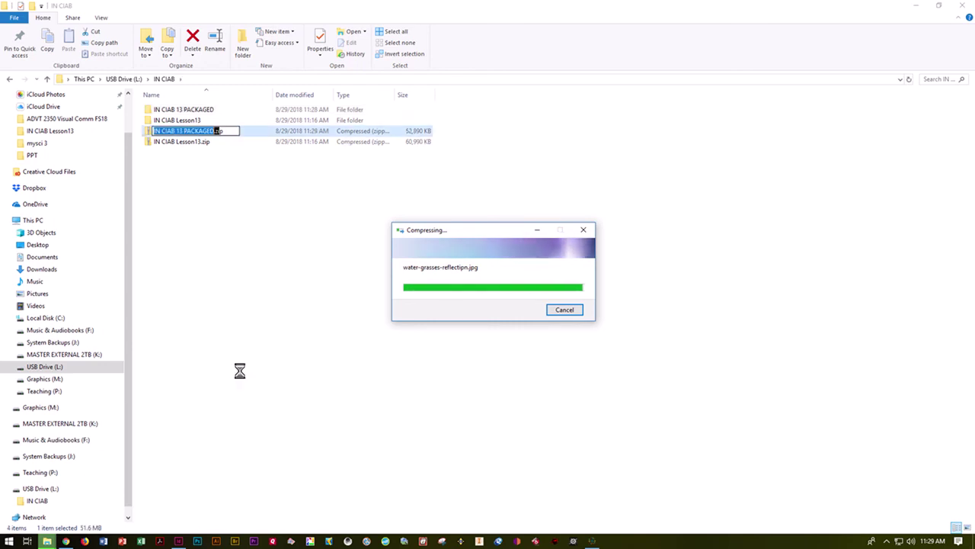
click(238, 205)
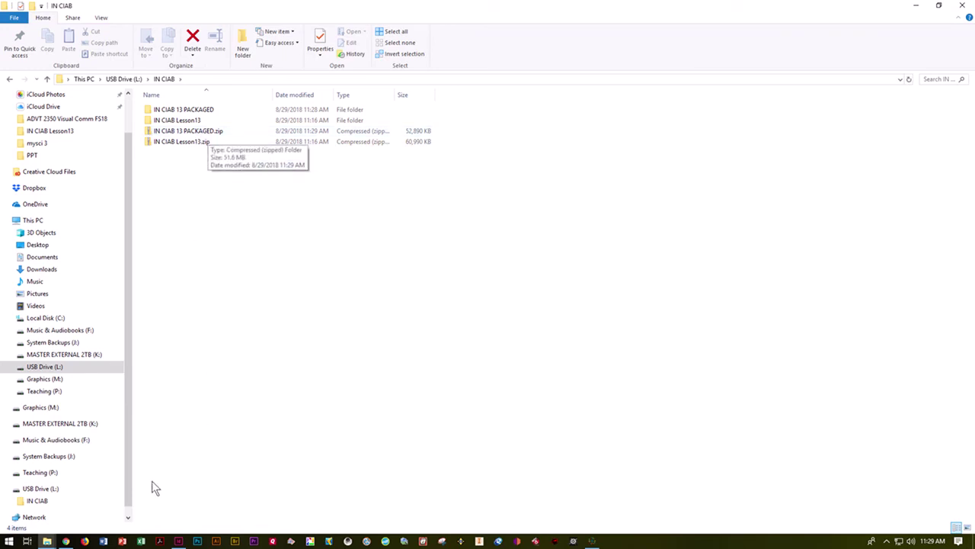
- Switch to Chrome to show the IN CIAB CH 13 assignment page in Canvas
click(66, 541)
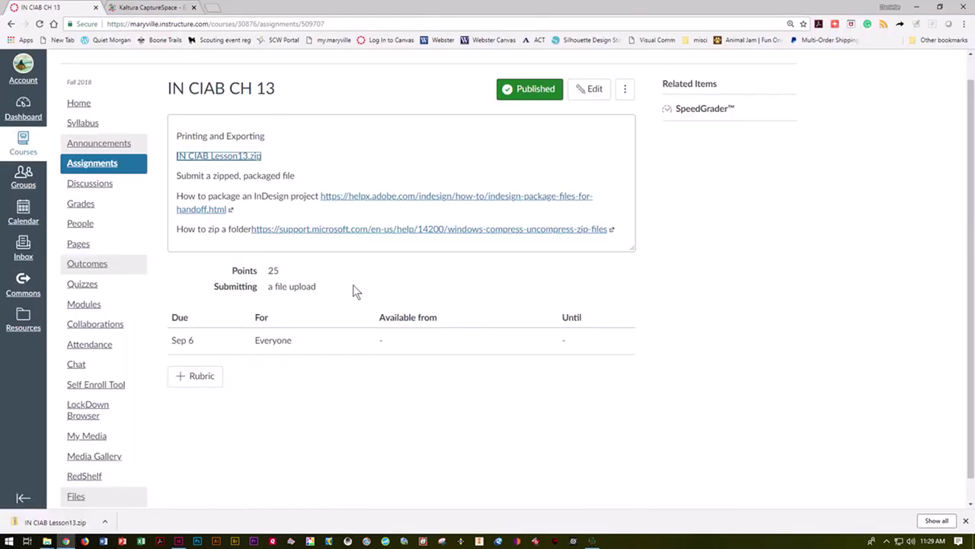